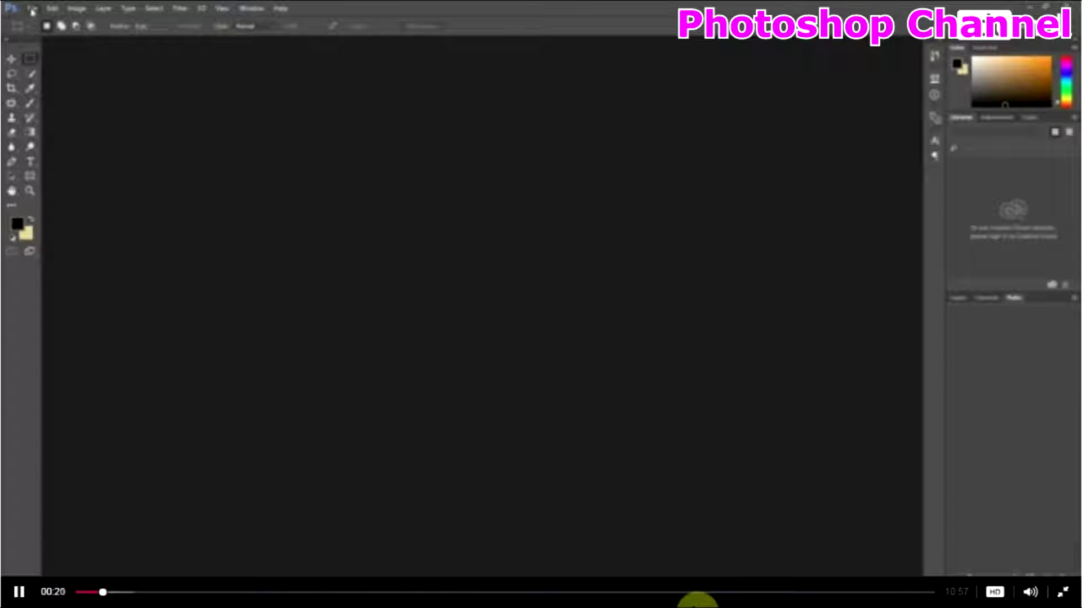
Start a new document and name it "Con Voi Ma Mut".
{"action": "left_click", "coordinate": [32, 9]}
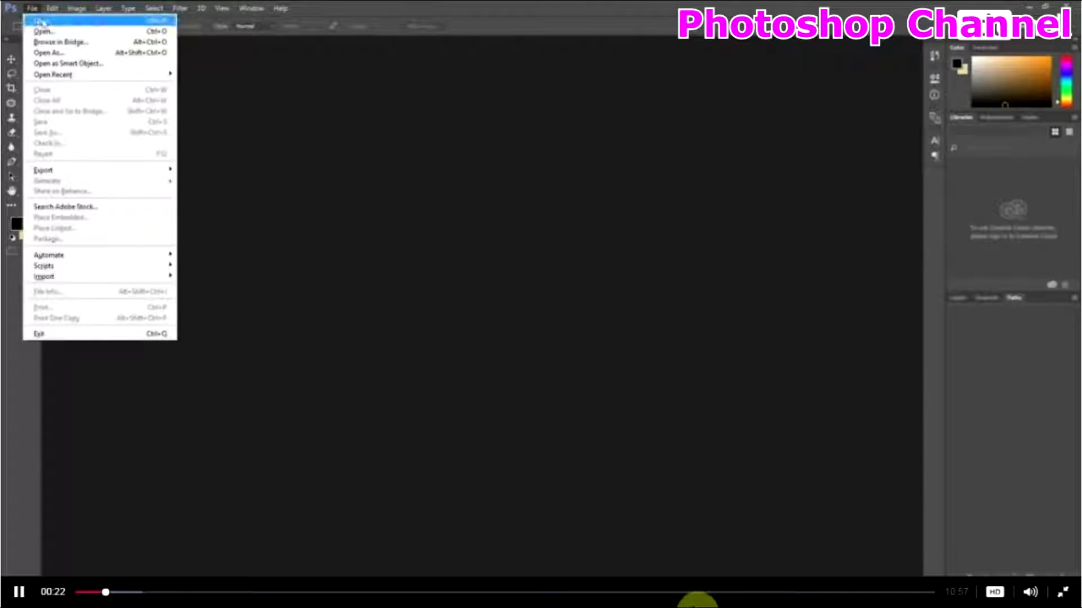
{"action": "left_click", "coordinate": [43, 23]}
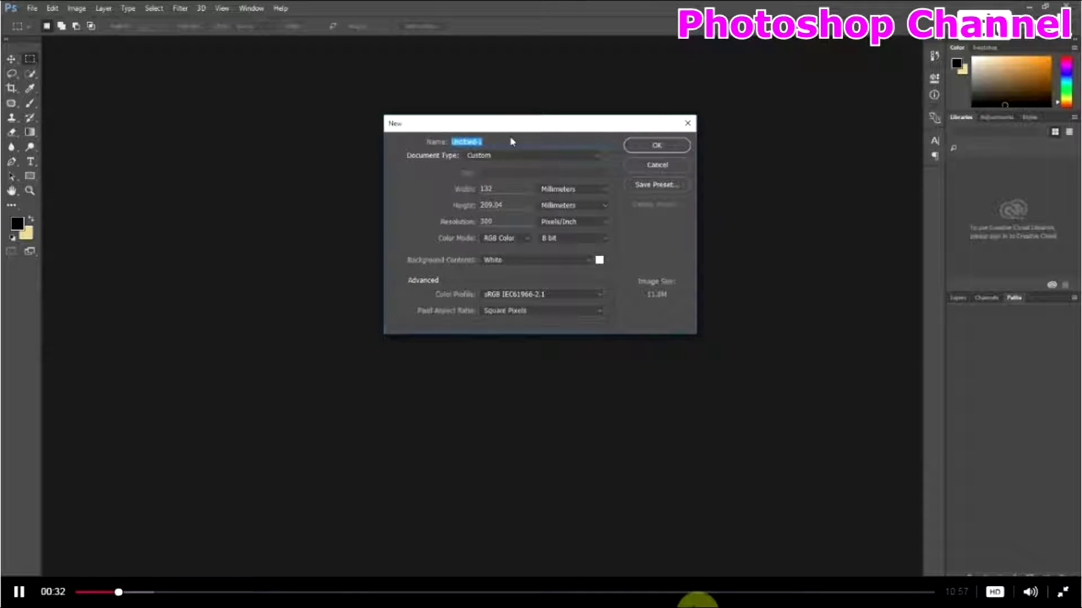
{"action": "type", "text": "Con Voi Ma Mut"}
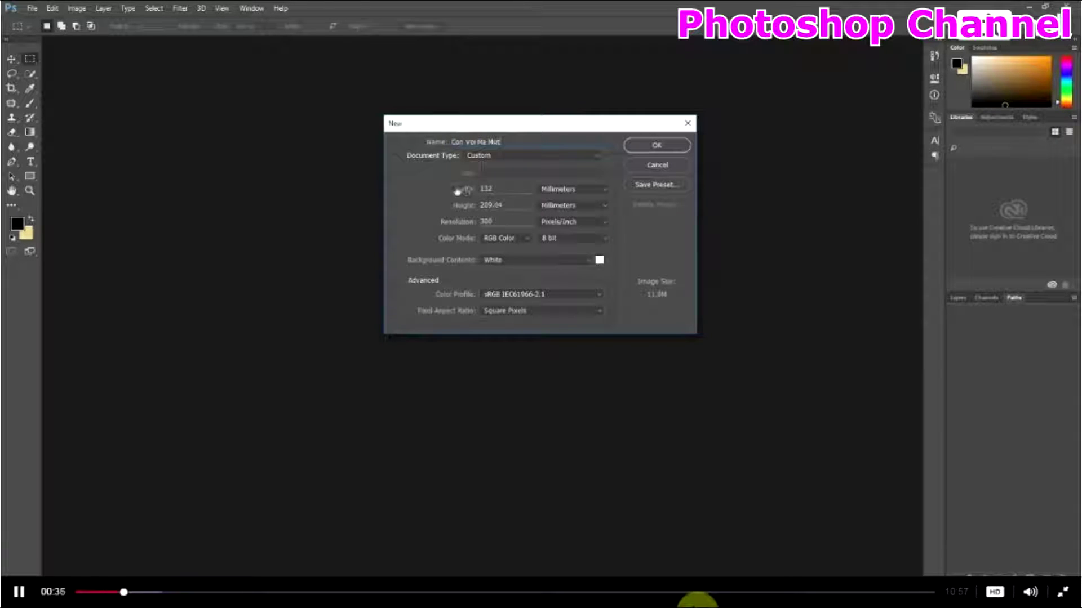
Set the new document's size to 1920 × 1080 pixels, keep the 8-bit color depth and create it.
{"action": "left_click", "coordinate": [567, 193]}
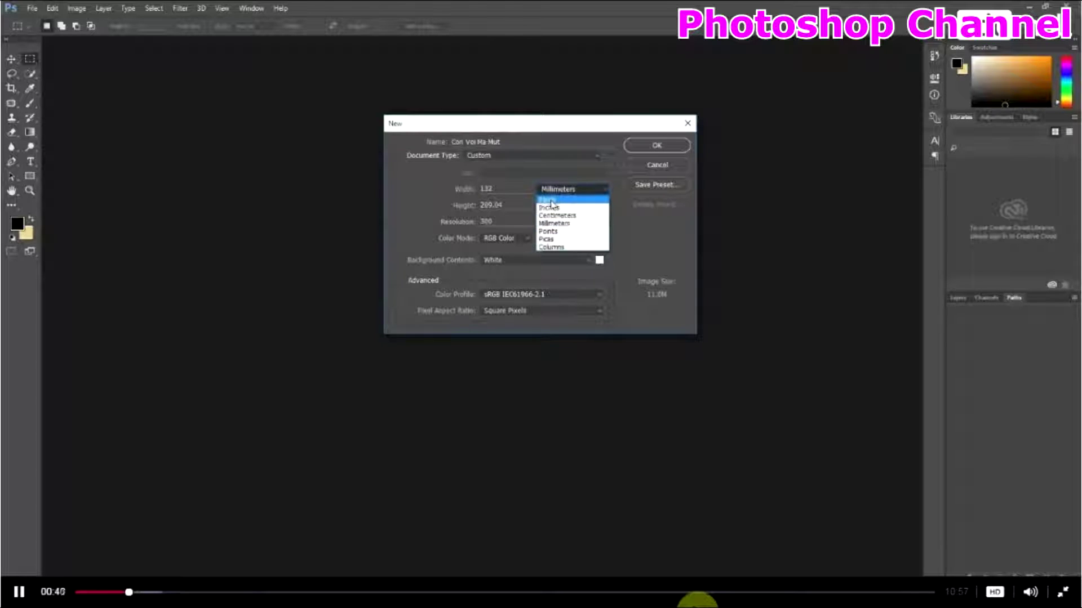
{"action": "left_click", "coordinate": [592, 193]}
{"action": "left_click", "coordinate": [579, 189]}
{"action": "left_click", "coordinate": [550, 202]}
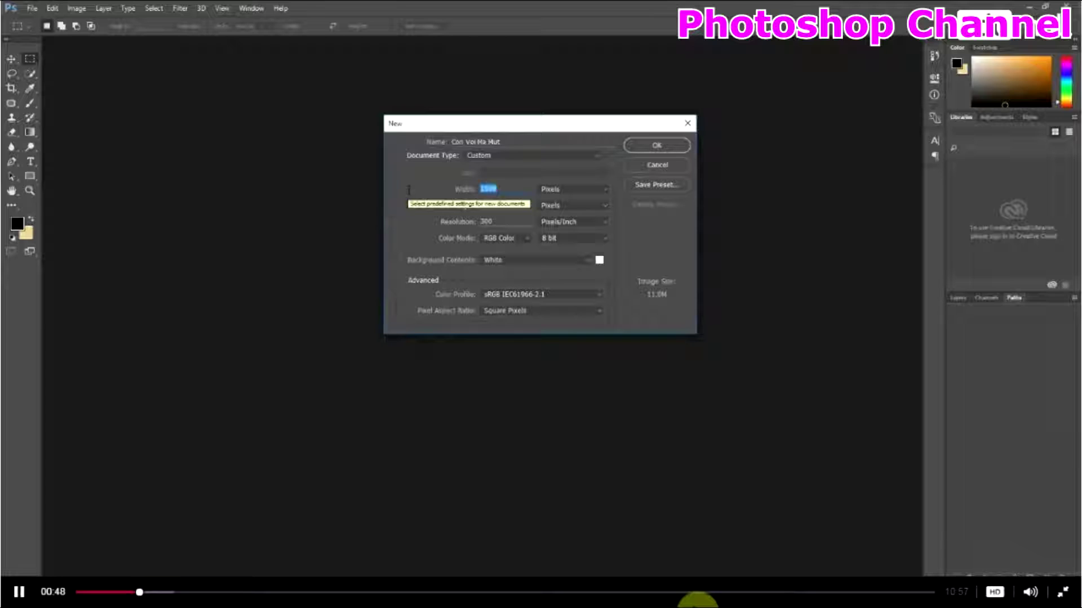
{"action": "type", "text": "1"}
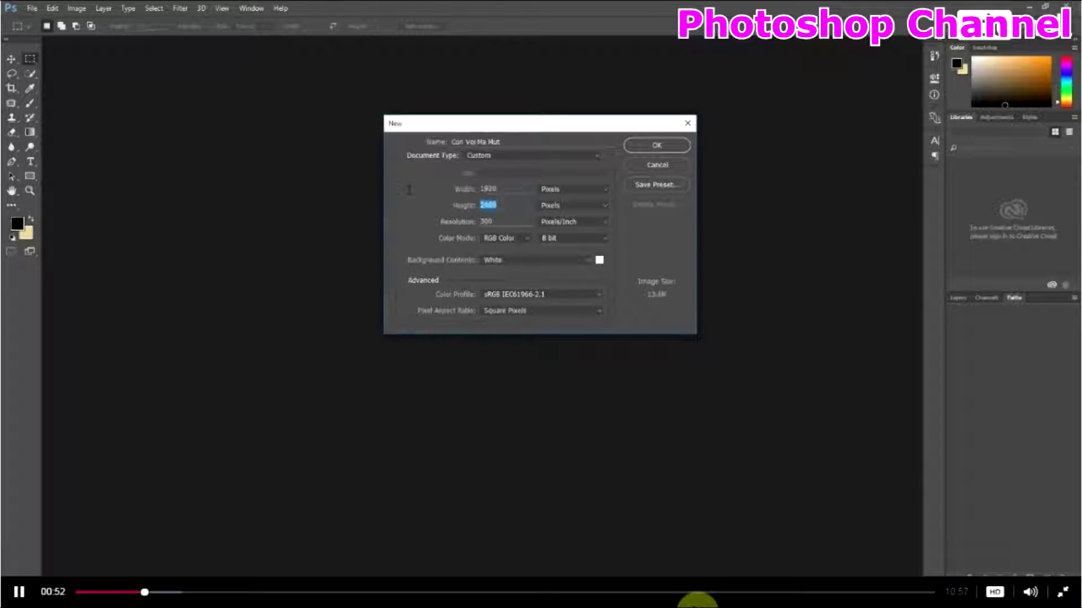
{"action": "type", "text": "18"}
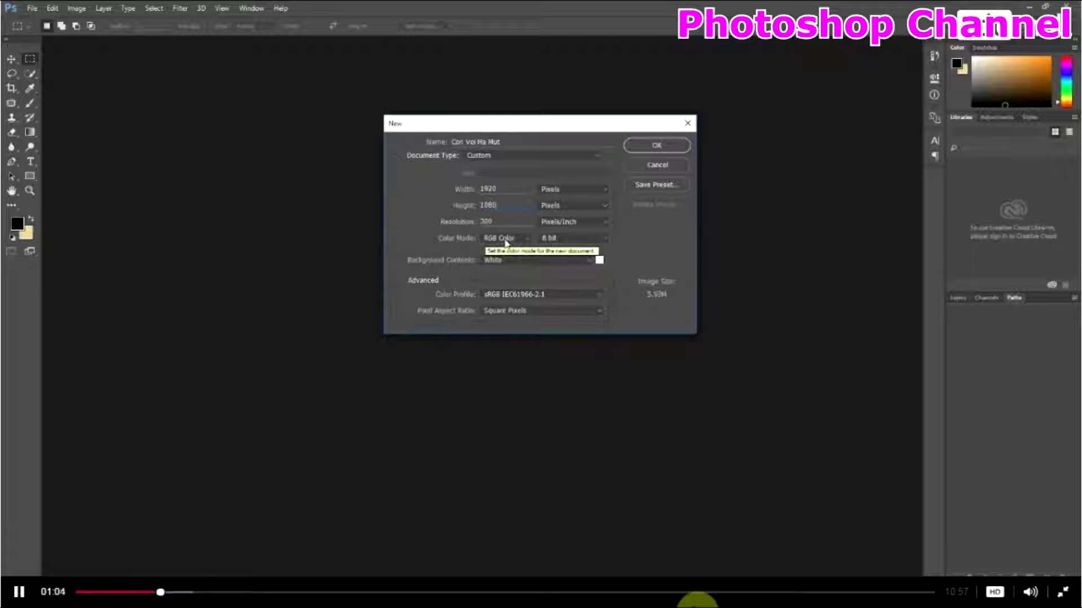
{"action": "left_click", "coordinate": [580, 239]}
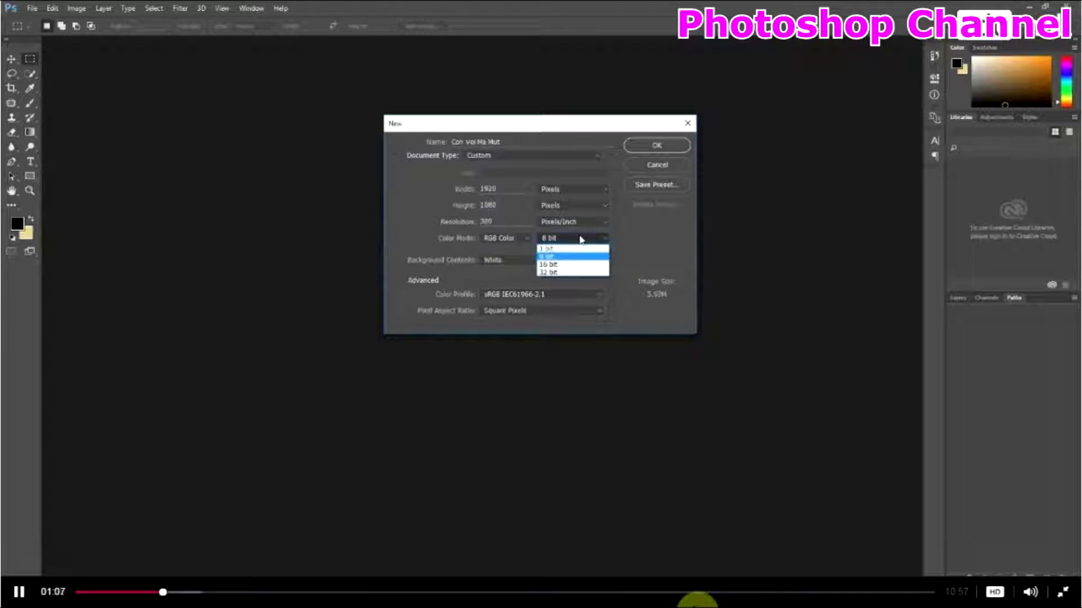
{"action": "left_click", "coordinate": [652, 245]}
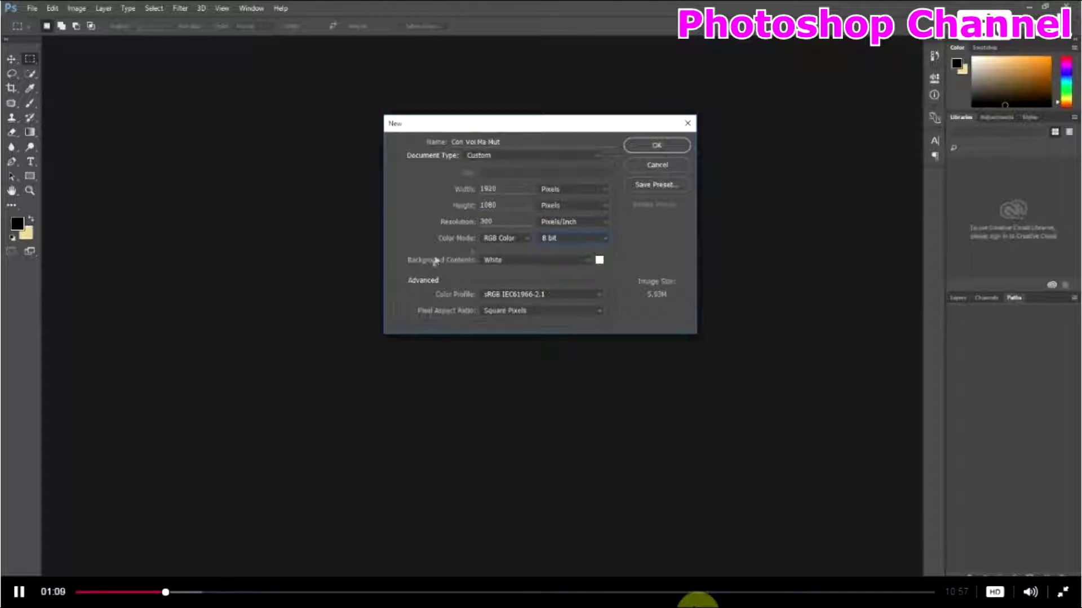
{"action": "left_click", "coordinate": [657, 145]}
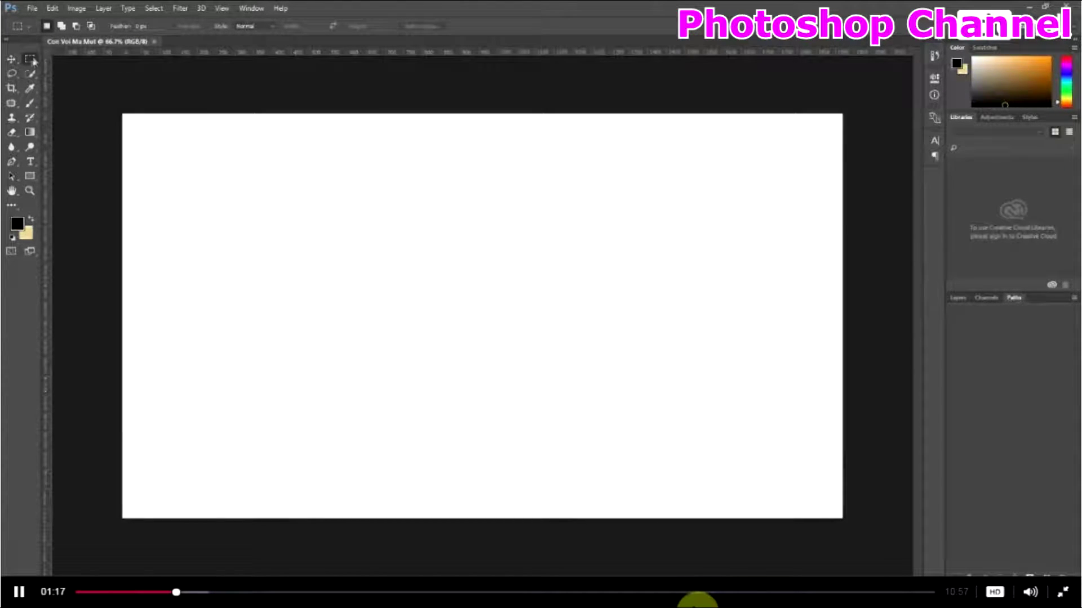
Open desert-wallpaper-9.jpg and earth-017.jpg together from the Anh gốc folder.
{"action": "left_click", "coordinate": [33, 8]}
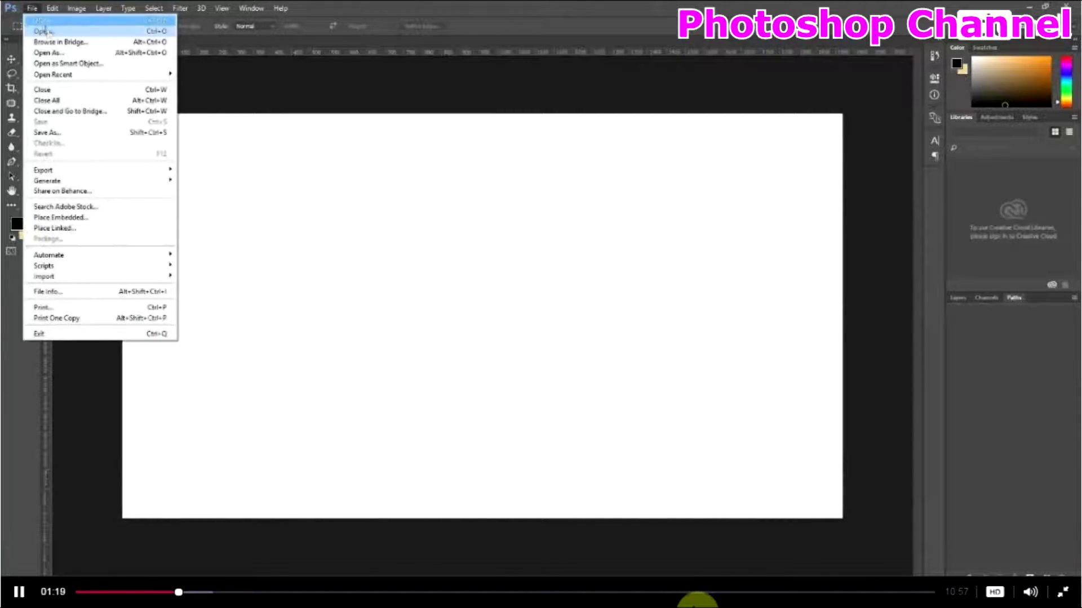
{"action": "left_click", "coordinate": [33, 31]}
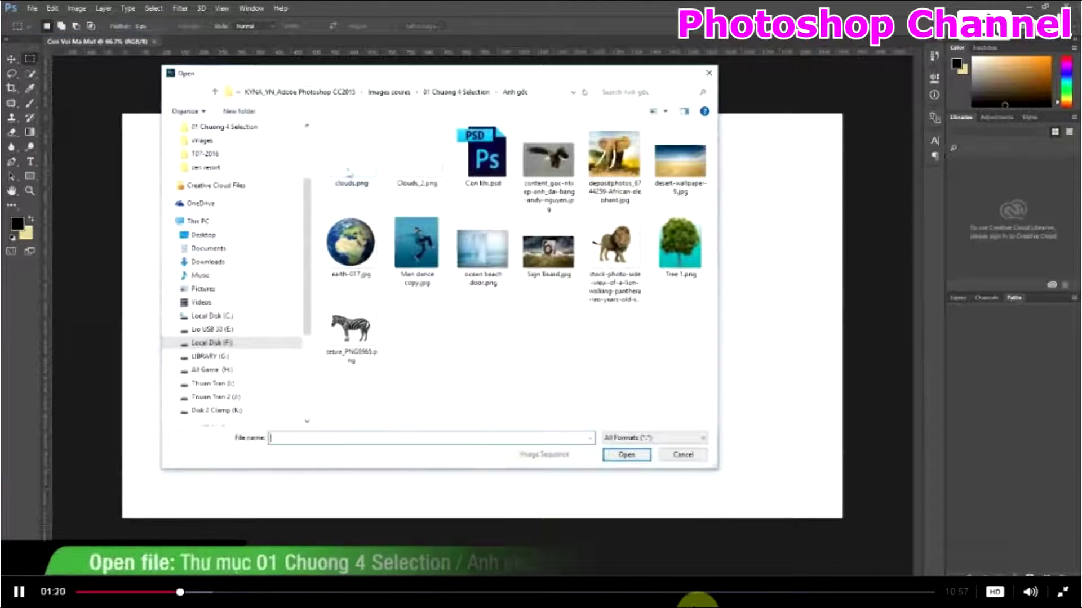
{"action": "left_click", "coordinate": [691, 171]}
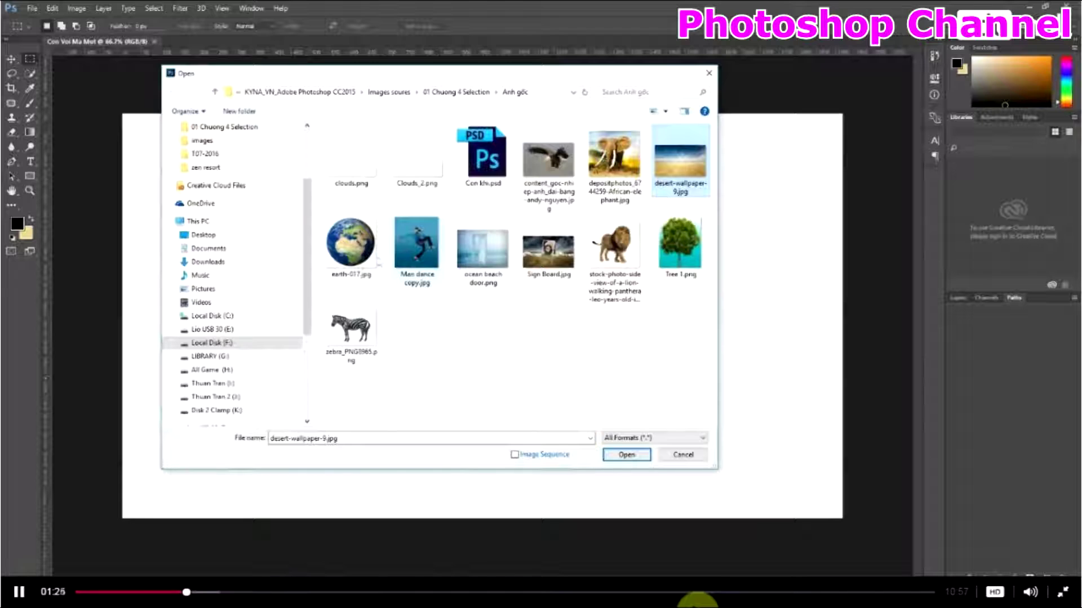
{"action": "left_click", "coordinate": [344, 256], "text": "ctrl"}
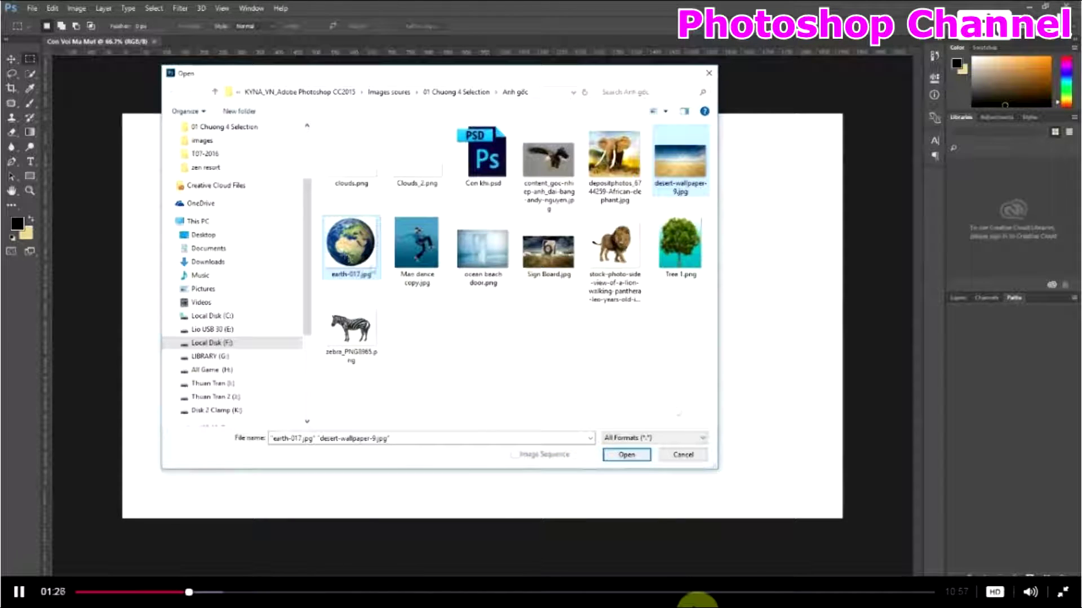
{"action": "left_click", "coordinate": [650, 457]}
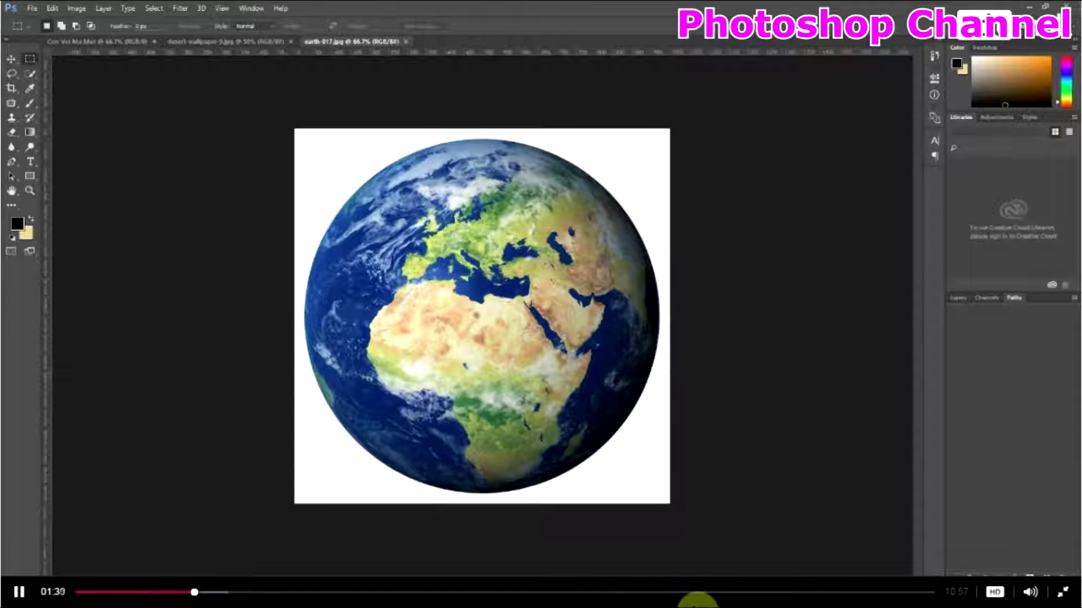
Practise Rectangular Marquee selections in desert-wallpaper-9.jpg, finishing with a rectangle across the middle of the horizon.
{"action": "left_click", "coordinate": [204, 41]}
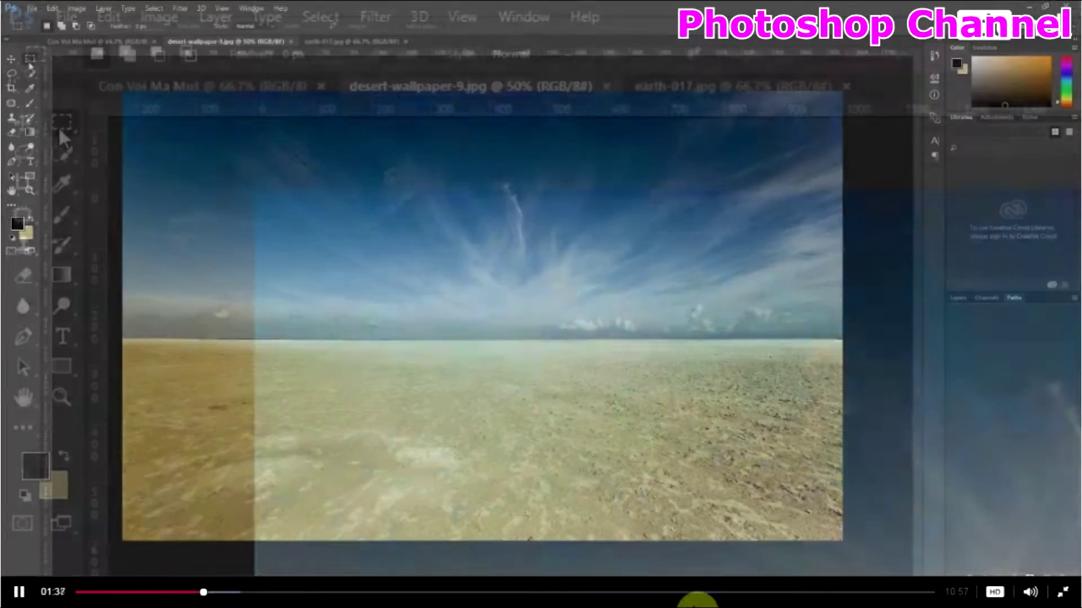
{"action": "right_click", "coordinate": [28, 60]}
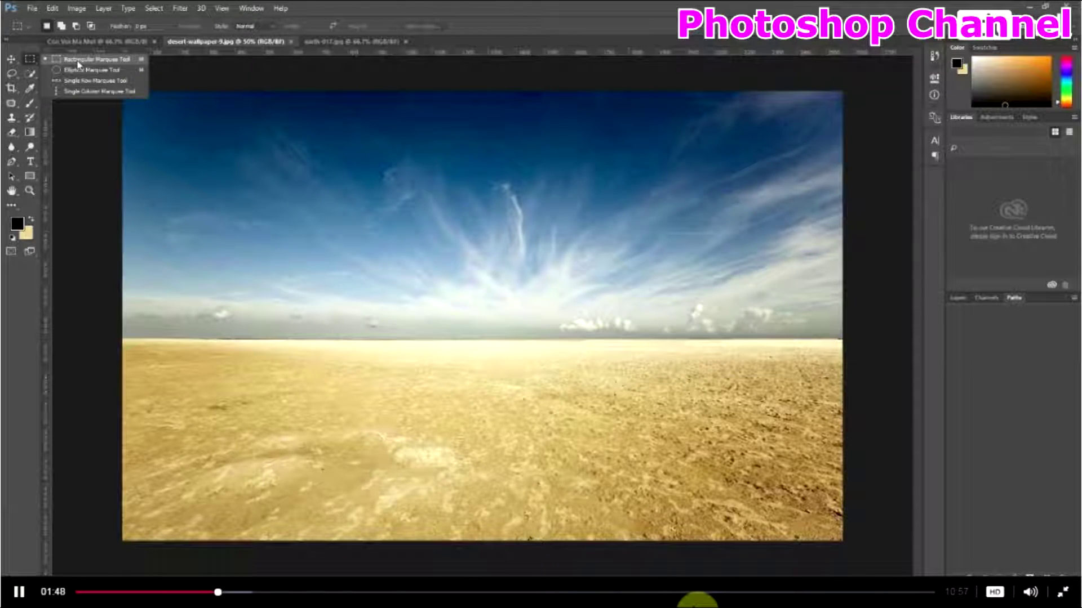
{"action": "left_click", "coordinate": [77, 61]}
{"action": "left_click_drag", "start_coordinate": [405, 241], "coordinate": [475, 346]}
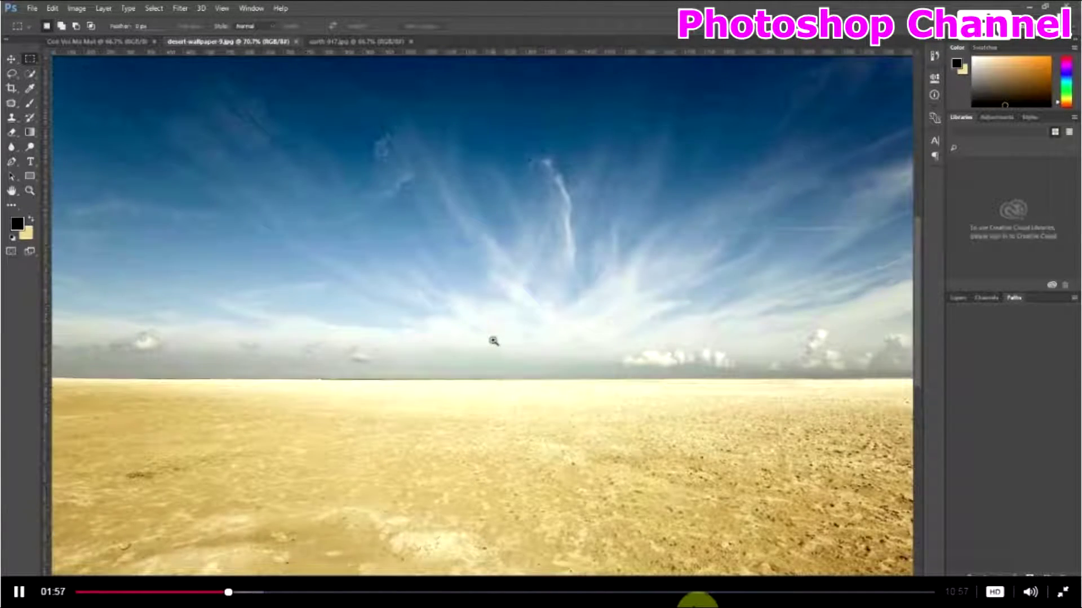
{"action": "left_click_drag", "start_coordinate": [526, 374], "coordinate": [502, 358]}
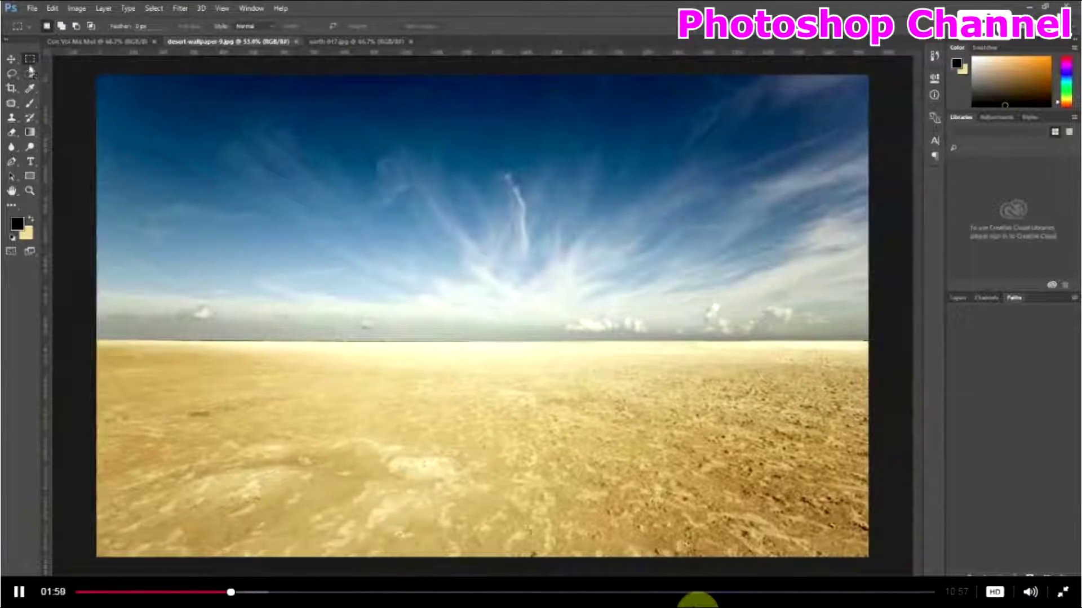
{"action": "left_click_drag", "start_coordinate": [302, 236], "coordinate": [544, 412]}
{"action": "left_click_drag", "start_coordinate": [417, 222], "coordinate": [641, 415]}
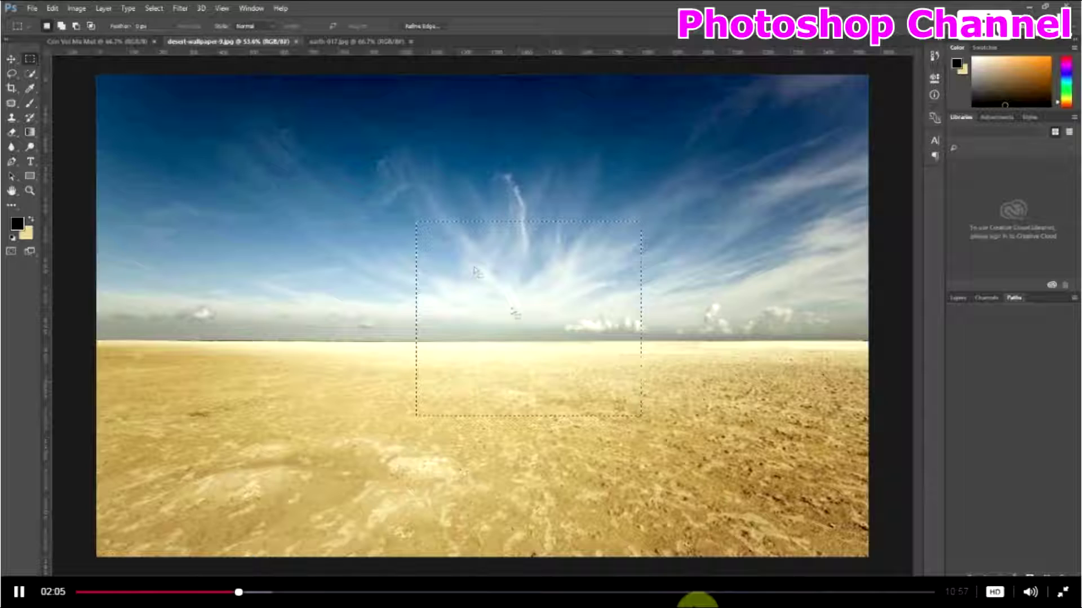
{"action": "left_click_drag", "start_coordinate": [355, 245], "coordinate": [645, 409]}
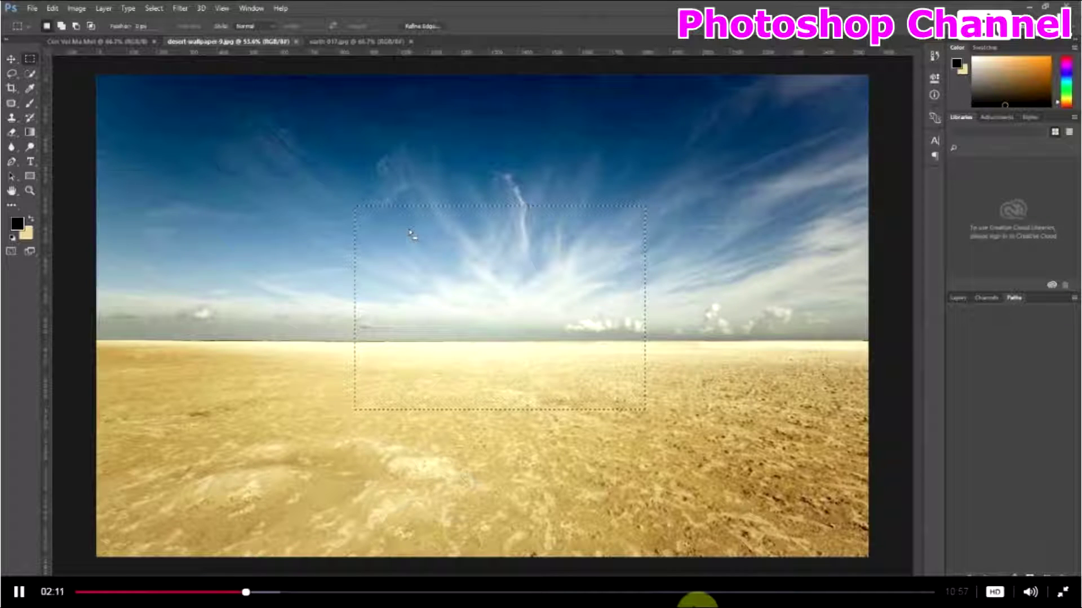
{"action": "scroll", "coordinate": [453, 226], "scroll_direction": "up", "scroll_amount": 3}
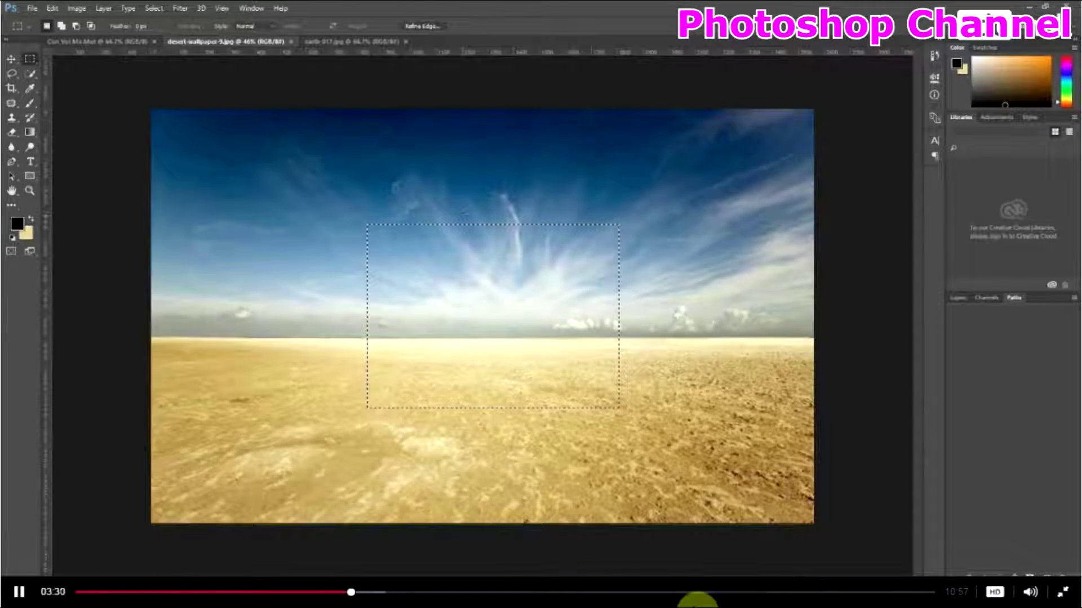
Select the globe in earth-017.jpg with the Elliptical Marquee tool and shift the selection to match its outline.
{"action": "right_click", "coordinate": [30, 58]}
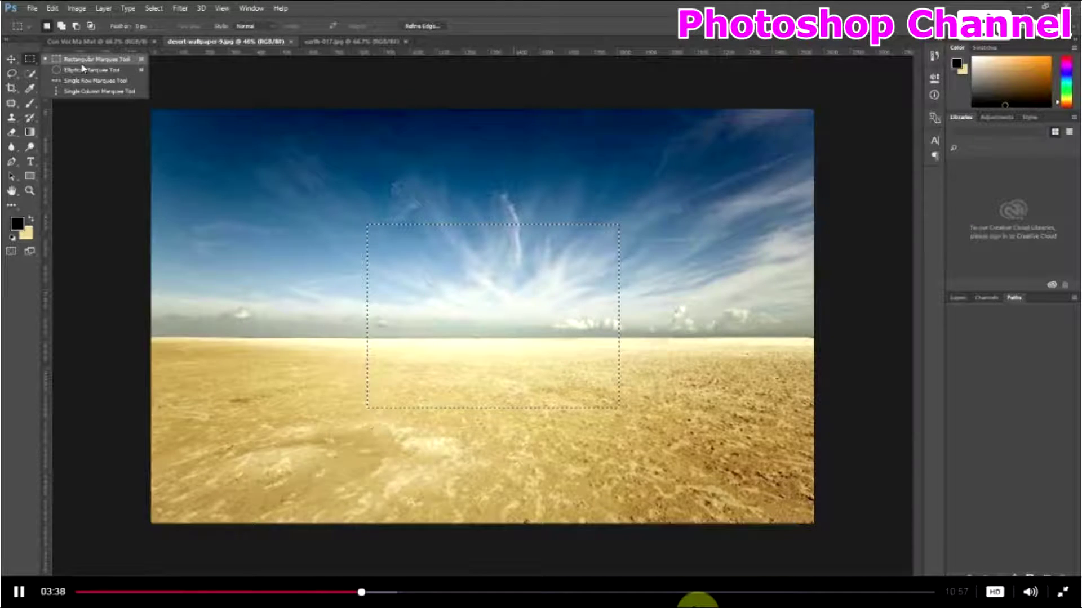
{"action": "left_click", "coordinate": [365, 44]}
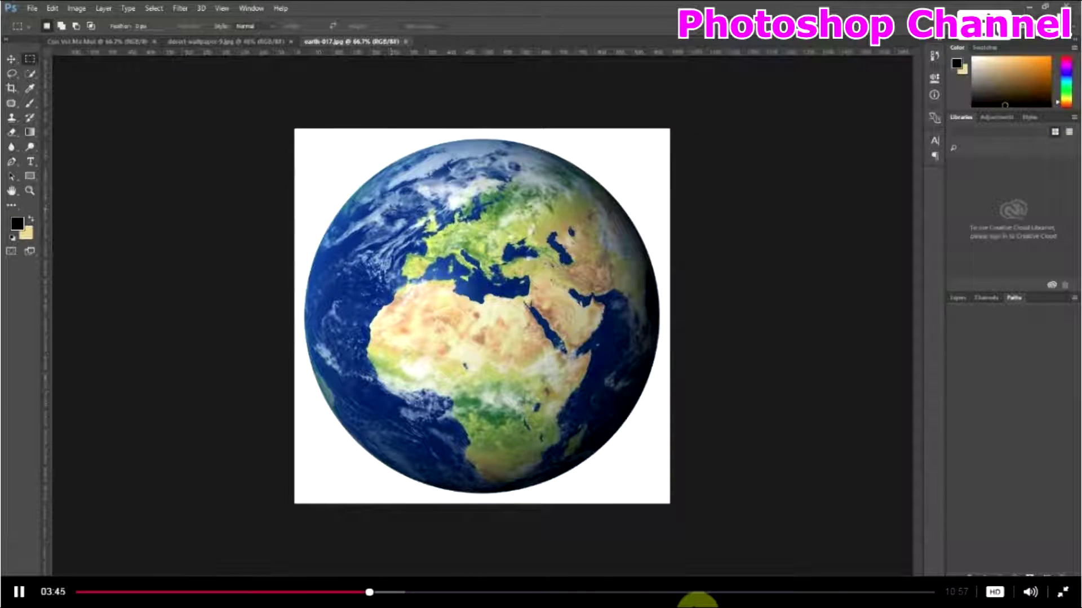
{"action": "right_click", "coordinate": [30, 59]}
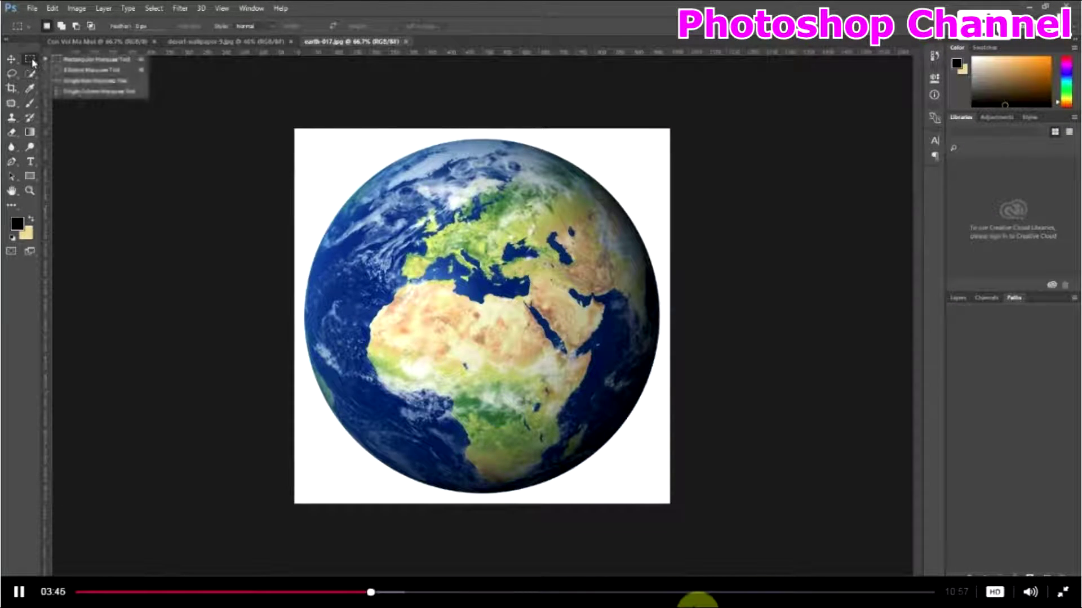
{"action": "left_click", "coordinate": [85, 70]}
{"action": "left_click_drag", "start_coordinate": [299, 139], "coordinate": [653, 476]}
{"action": "left_click_drag", "start_coordinate": [524, 299], "coordinate": [542, 299]}
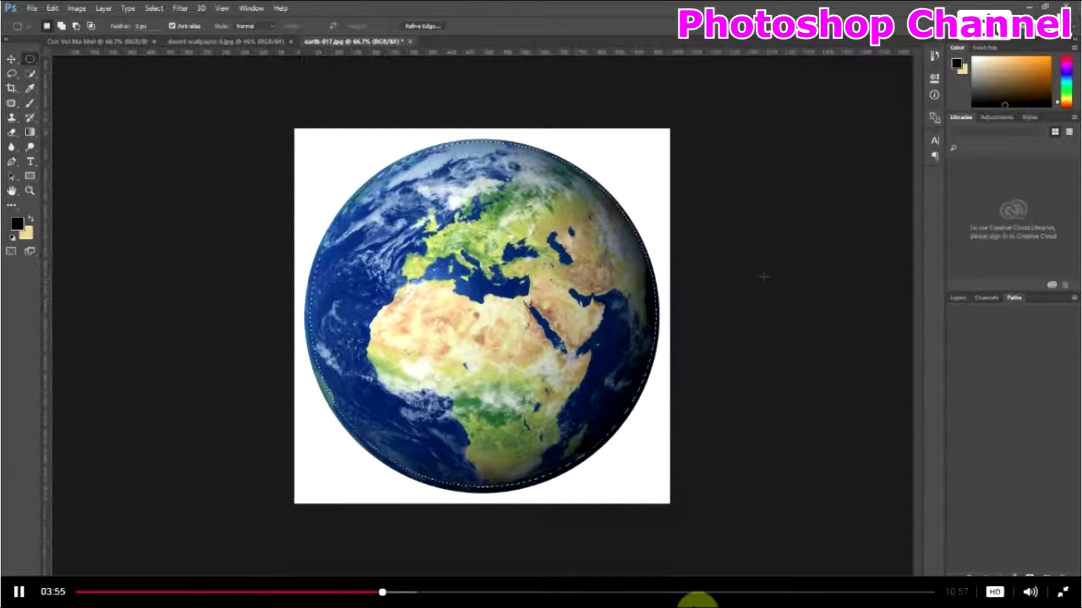
Deselect the rectangle in desert-wallpaper-9.jpg and draw an elliptical selection outward from its center over the left part of the sky.
{"action": "right_click", "coordinate": [30, 58]}
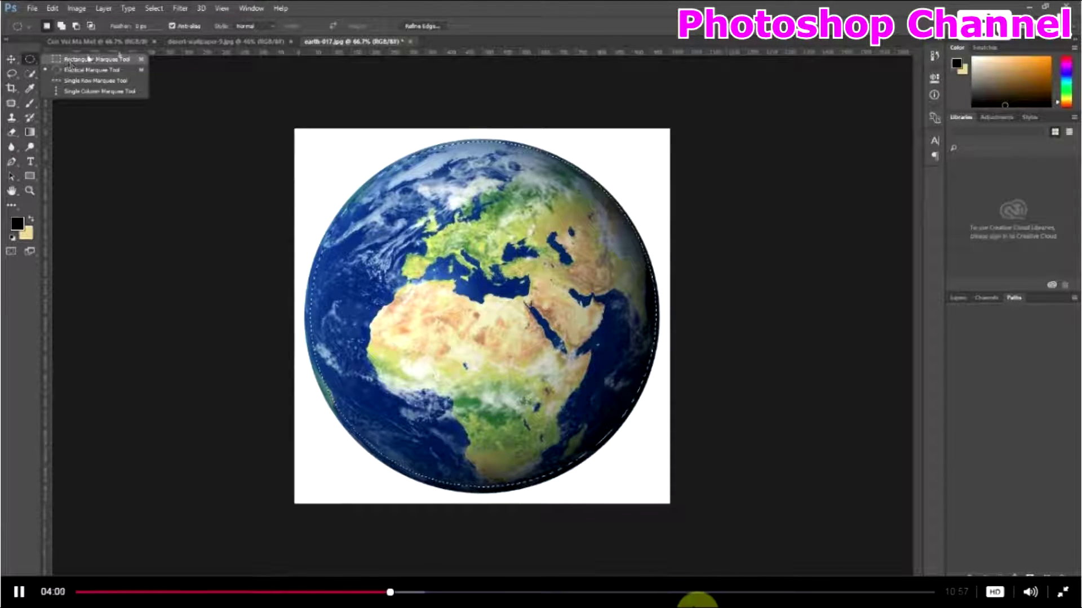
{"action": "left_click", "coordinate": [228, 42]}
{"action": "key", "text": "ctrl+d"}
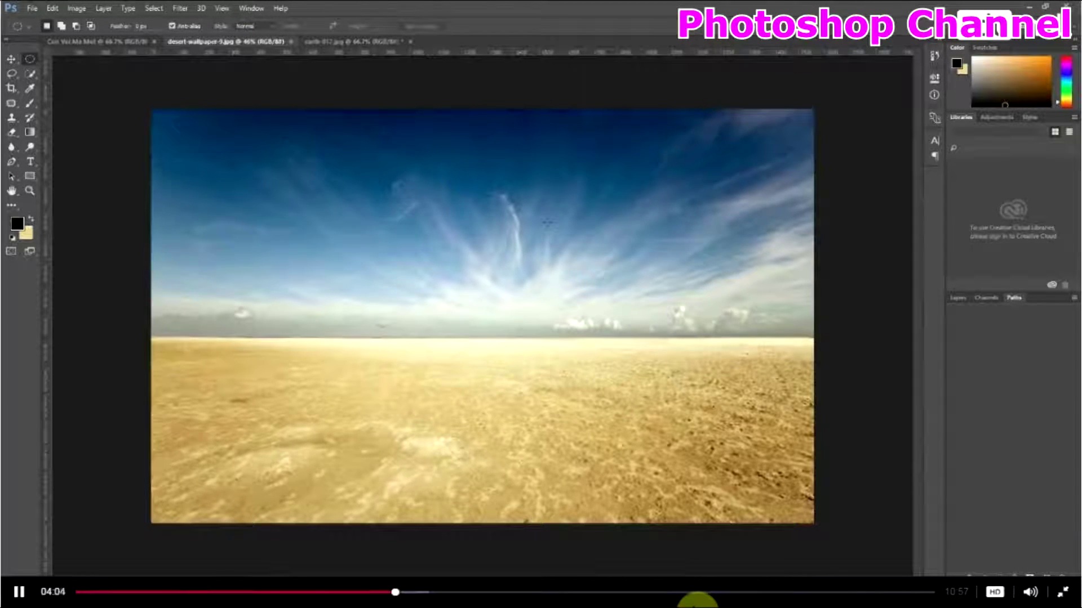
{"action": "left_click_drag", "start_coordinate": [289, 217], "coordinate": [437, 338]}
Select the whole desert image with the Rectangular Marquee tool.
{"action": "right_click", "coordinate": [30, 58]}
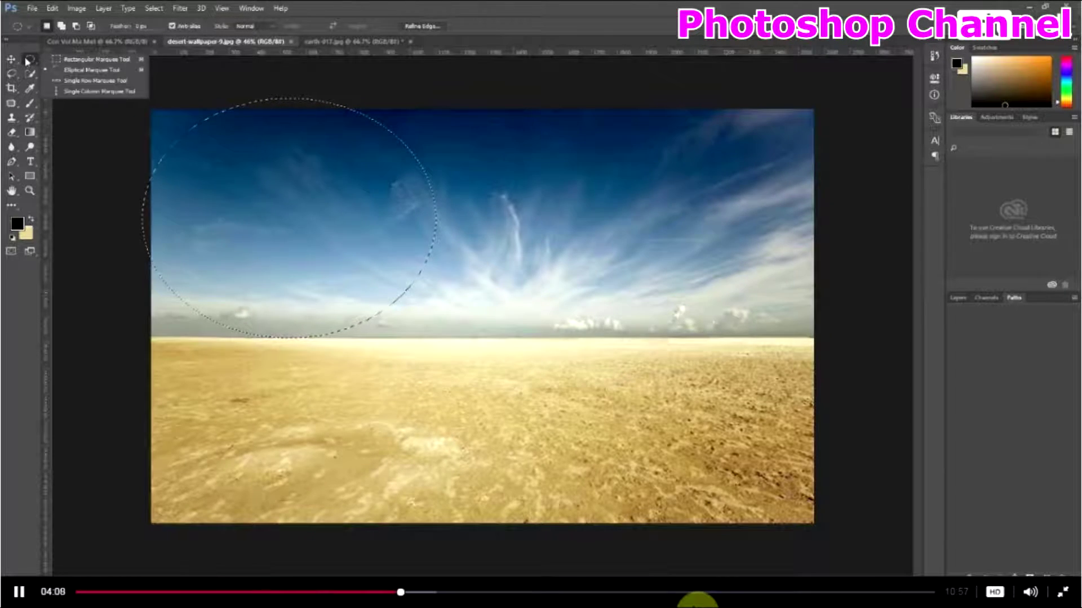
{"action": "left_click", "coordinate": [67, 65]}
{"action": "left_click_drag", "start_coordinate": [147, 105], "coordinate": [814, 523]}
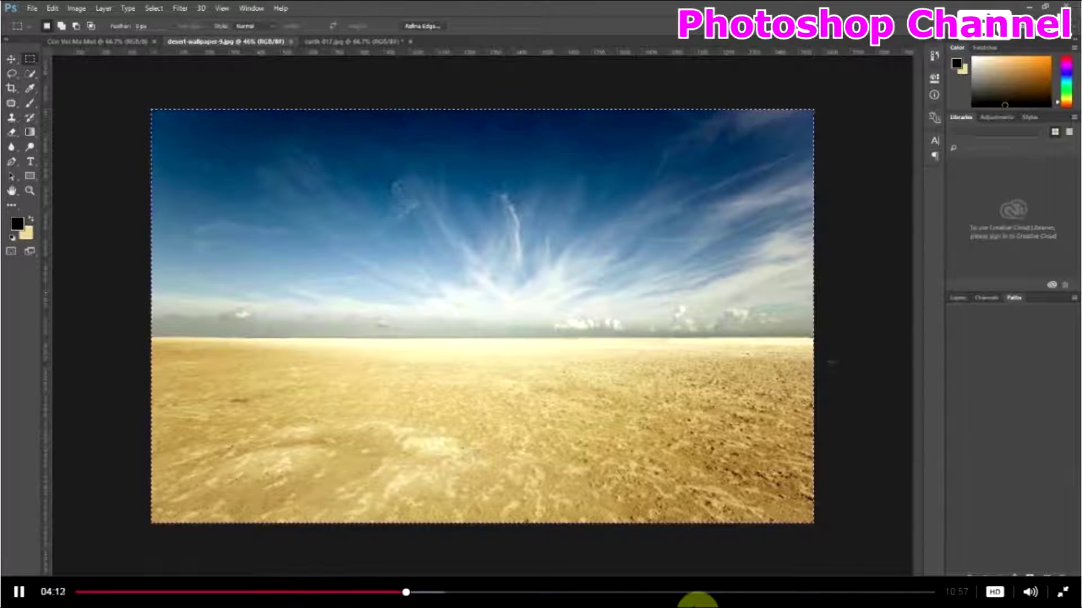
Replace the full-image selection with an elliptical selection spanning sky and sand, left of the desert image's center.
{"action": "right_click", "coordinate": [31, 60]}
{"action": "left_click", "coordinate": [90, 70]}
{"action": "left_click_drag", "start_coordinate": [269, 167], "coordinate": [551, 472]}
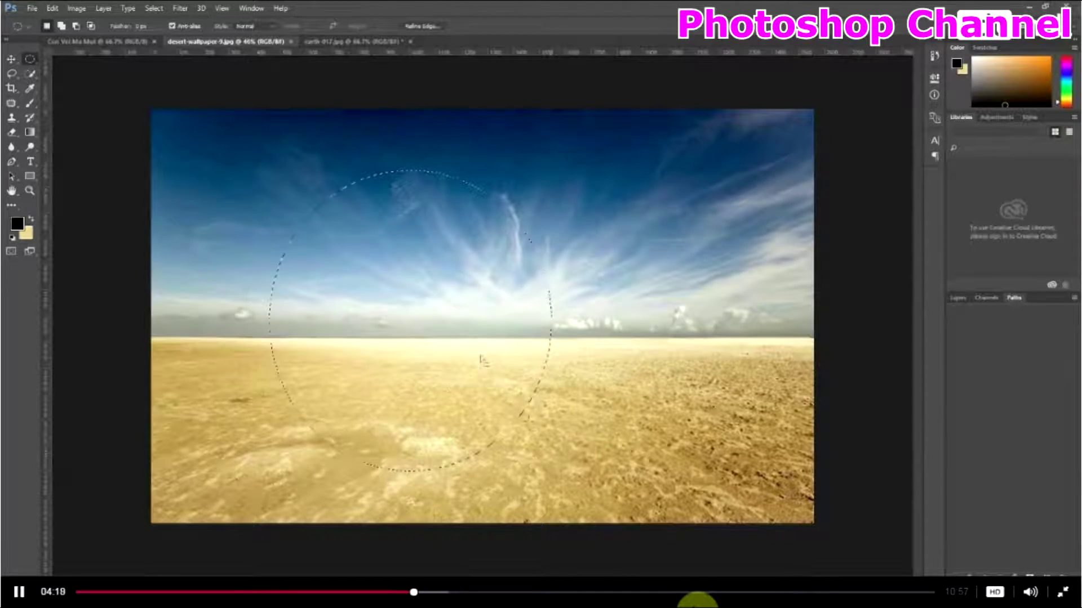
Clear the selection around the globe in earth-017.jpg and choose the Elliptical Marquee tool.
{"action": "right_click", "coordinate": [30, 60]}
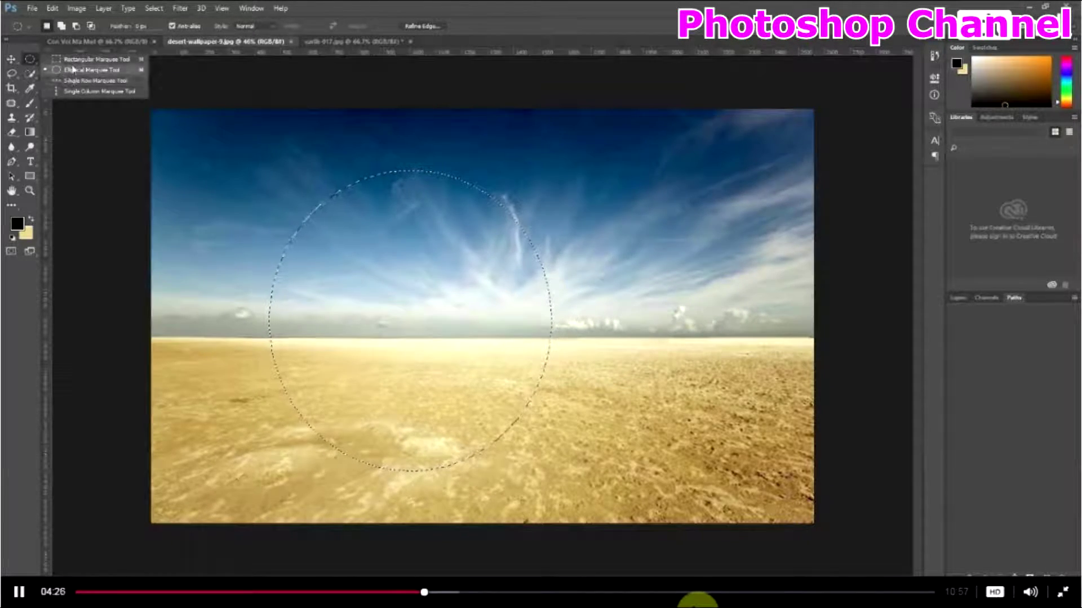
{"action": "left_click", "coordinate": [341, 42]}
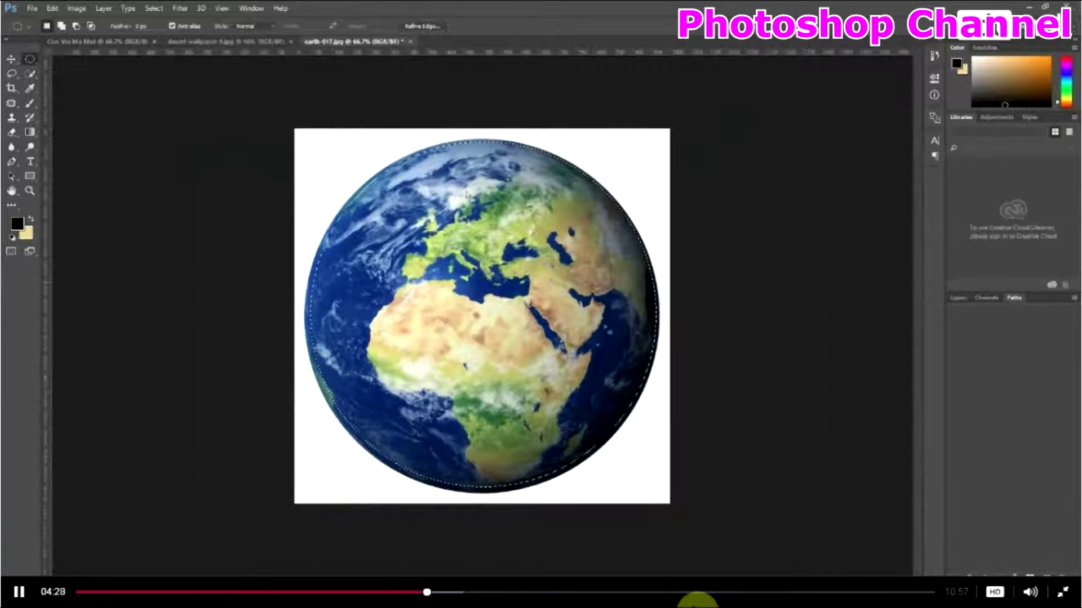
{"action": "left_click", "coordinate": [337, 170]}
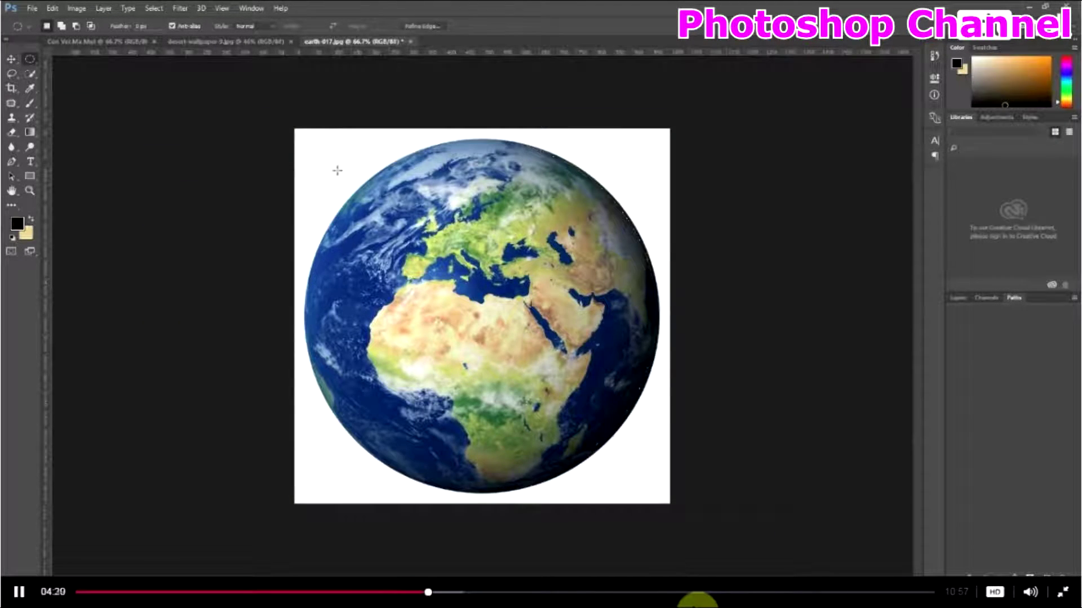
{"action": "right_click", "coordinate": [32, 59]}
{"action": "left_click", "coordinate": [65, 71]}
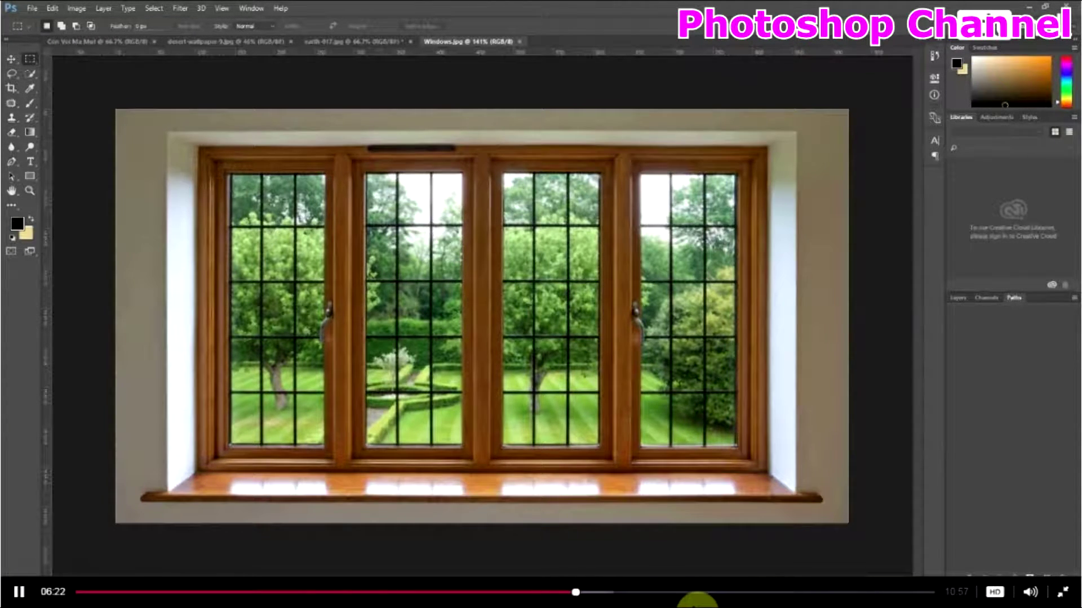
Select the upper-left glass pane of the leftmost window in Windows.jpg with the Rectangular Marquee tool.
{"action": "scroll", "coordinate": [267, 256], "scroll_direction": "up", "scroll_amount": 5}
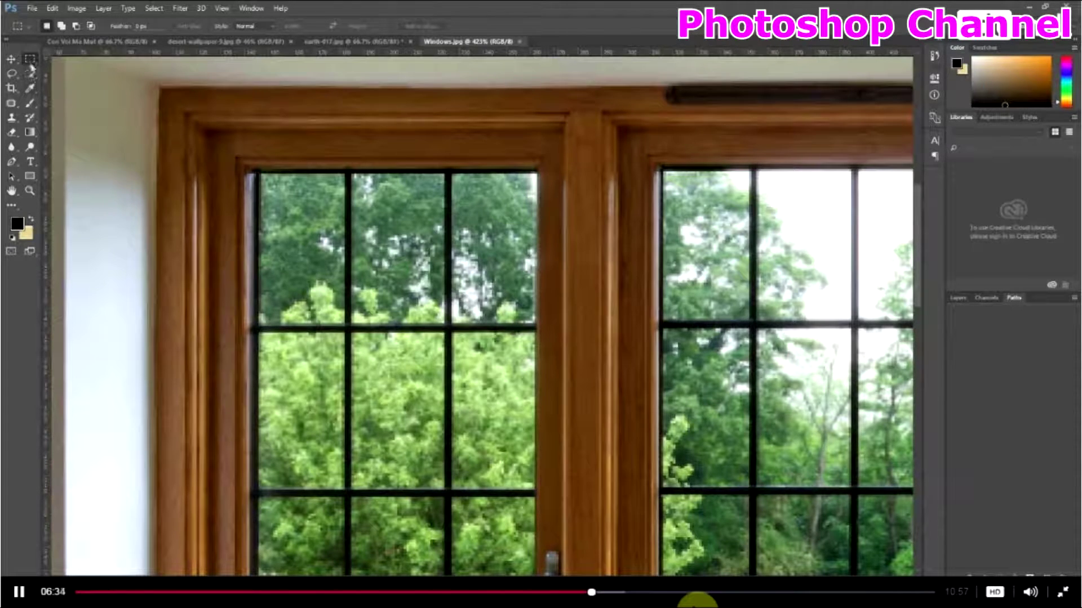
{"action": "right_click", "coordinate": [30, 59]}
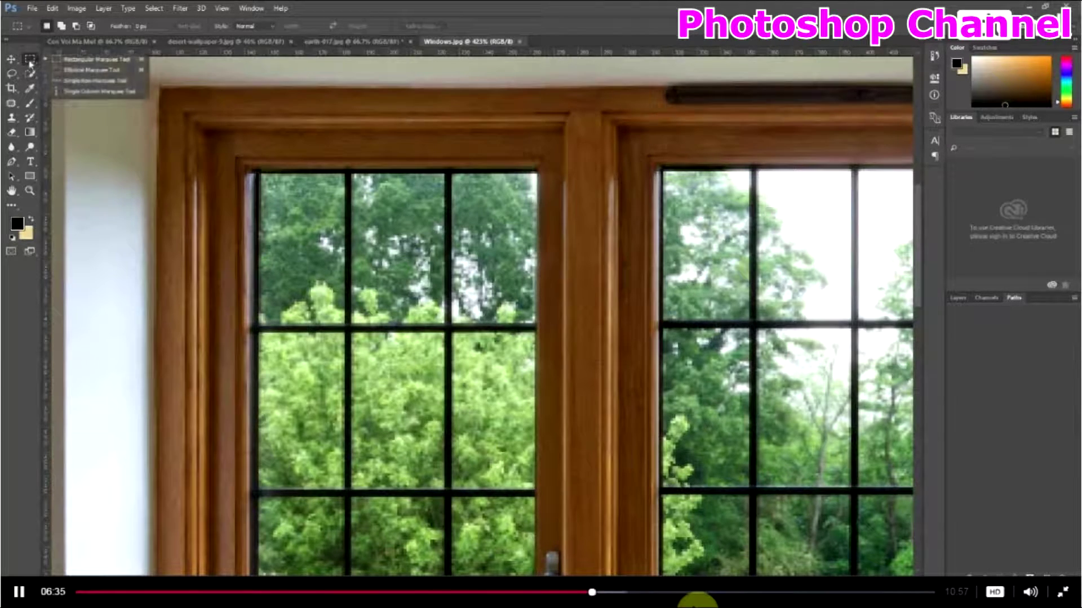
{"action": "left_click", "coordinate": [81, 61]}
{"action": "left_click_drag", "start_coordinate": [259, 173], "coordinate": [345, 326]}
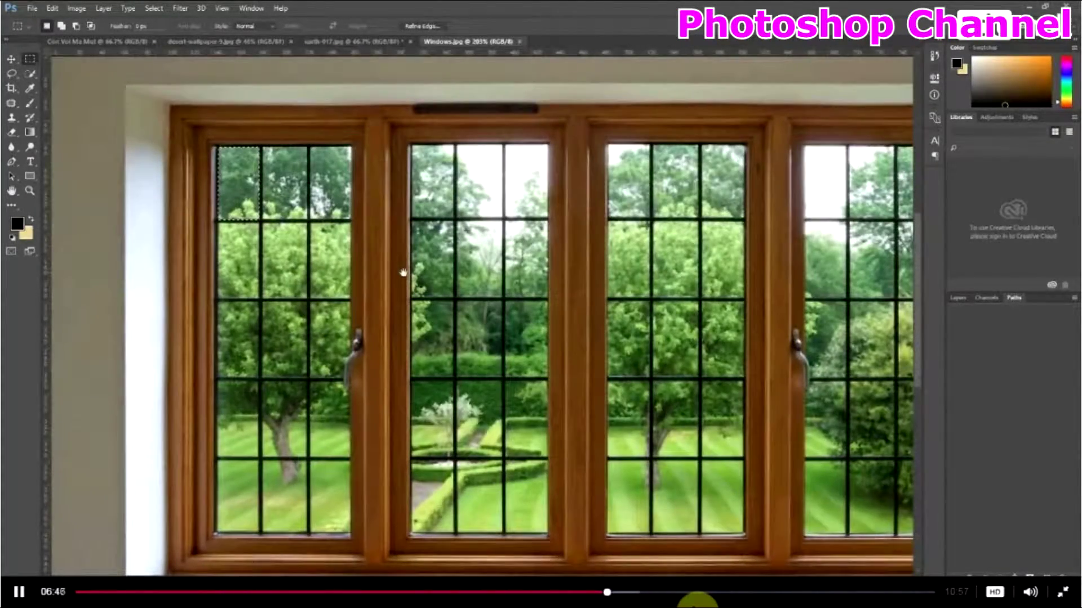
Preview a Hue/Saturation hue shift toward red on the selected window pane and discard the adjustment.
{"action": "key", "text": "ctrl+u"}
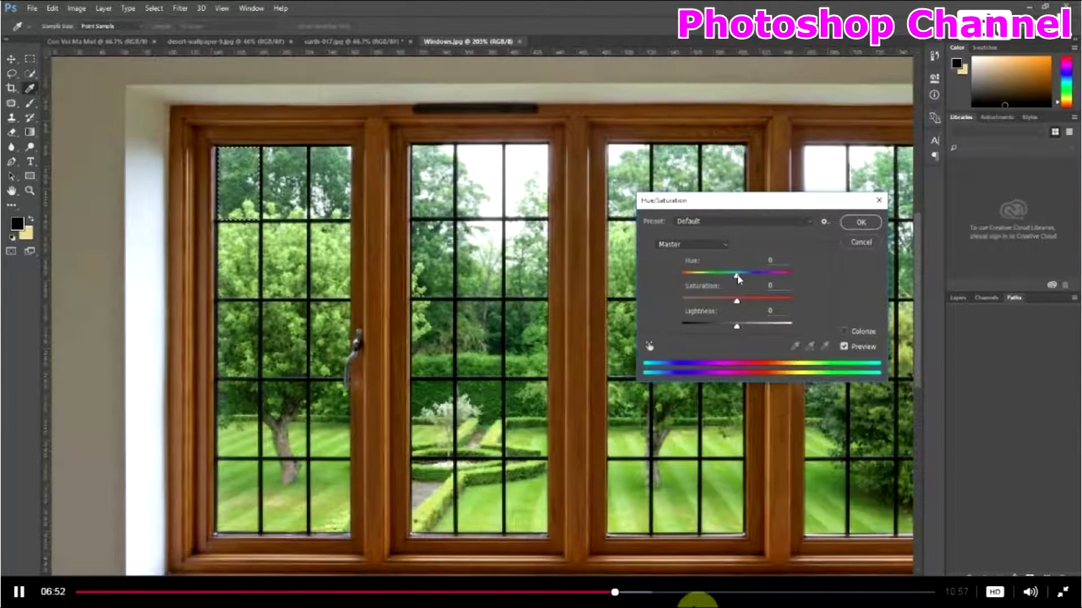
{"action": "left_click_drag", "start_coordinate": [738, 279], "coordinate": [781, 302]}
{"action": "left_click_drag", "start_coordinate": [749, 302], "coordinate": [705, 303]}
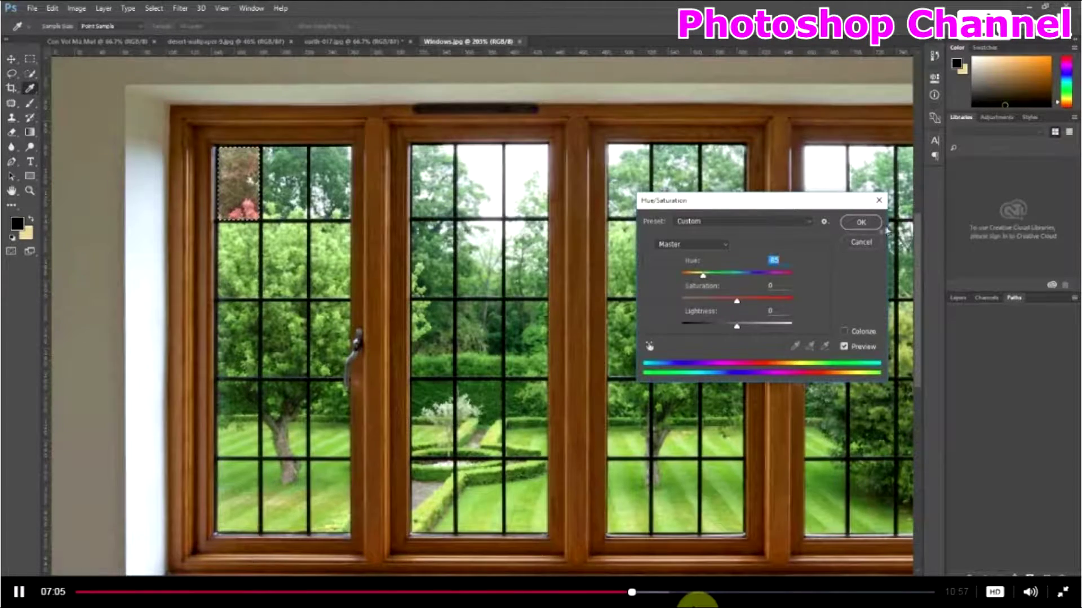
{"action": "left_click", "coordinate": [861, 242]}
Try drawing new rectangular selections over the top-row middle pane of the leftmost window.
{"action": "key", "text": "m"}
{"action": "left_click_drag", "start_coordinate": [618, 357], "coordinate": [535, 338]}
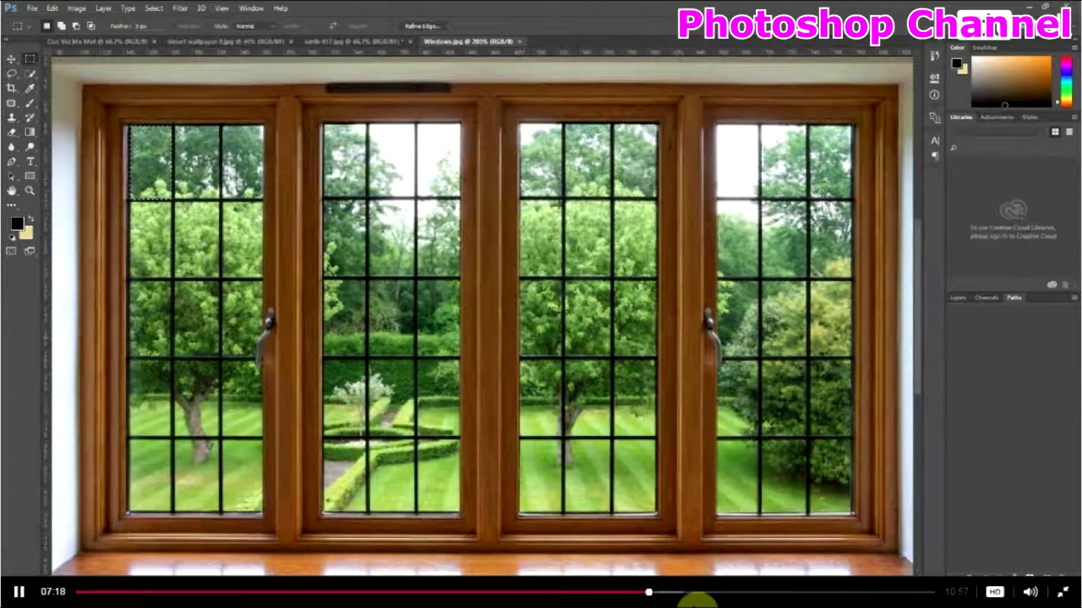
{"action": "scroll", "coordinate": [218, 194], "scroll_direction": "up", "scroll_amount": 5}
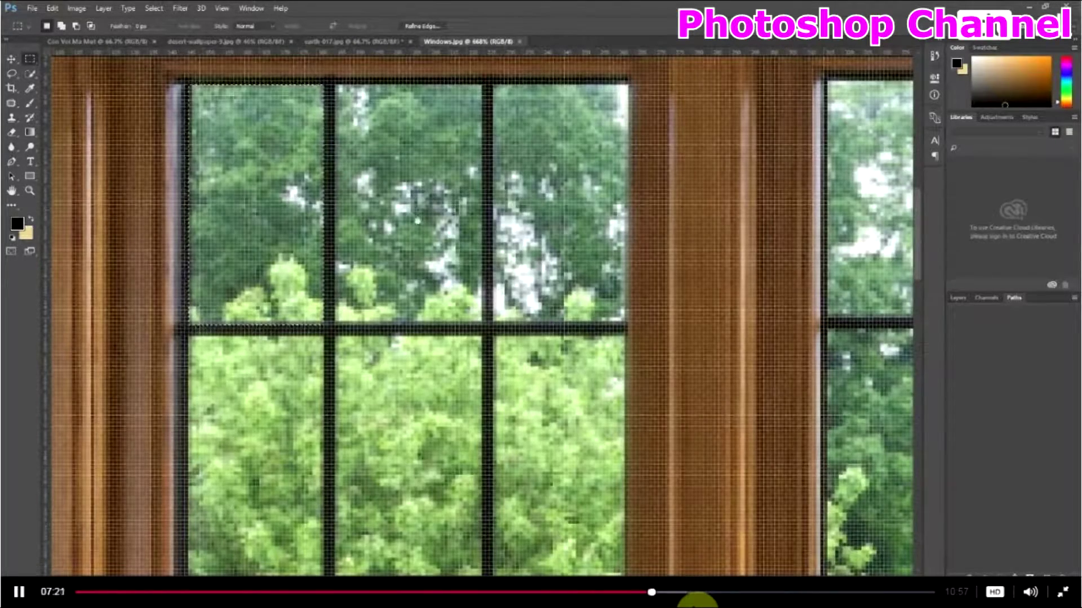
{"action": "left_click_drag", "start_coordinate": [418, 213], "coordinate": [418, 266]}
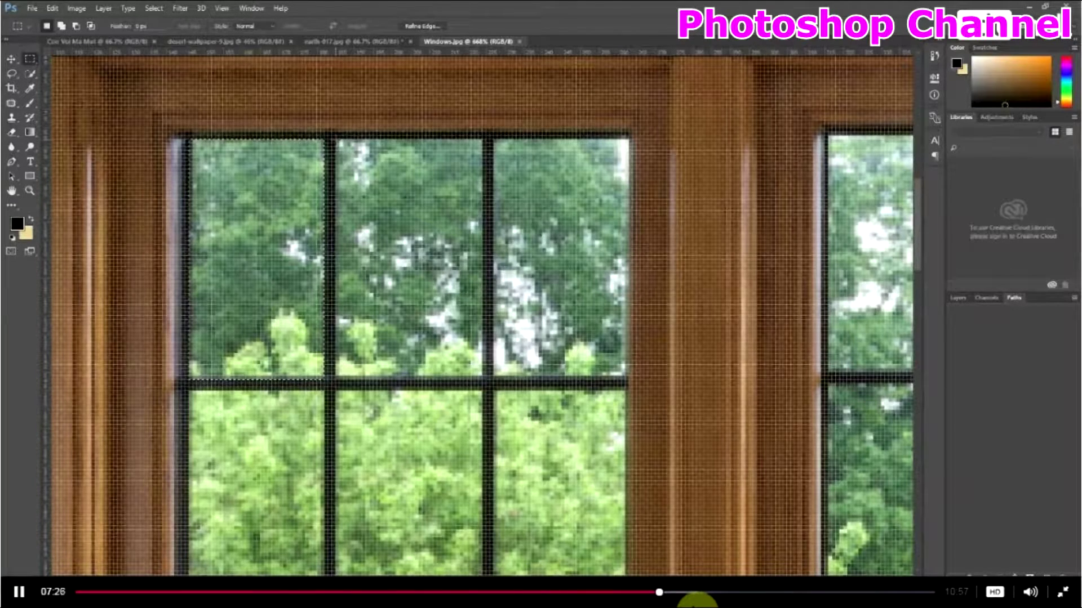
{"action": "left_click_drag", "start_coordinate": [401, 251], "coordinate": [488, 348]}
{"action": "left_click_drag", "start_coordinate": [378, 309], "coordinate": [333, 352]}
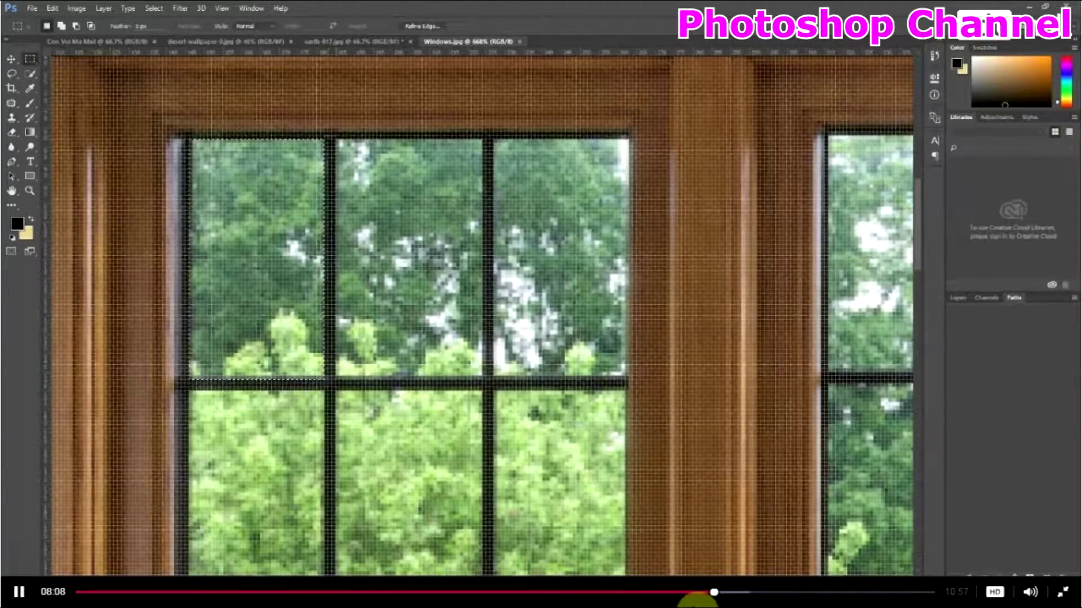
Try adding the top-row middle pane to the existing selection and step back to undo it.
{"action": "key", "text": "shift"}
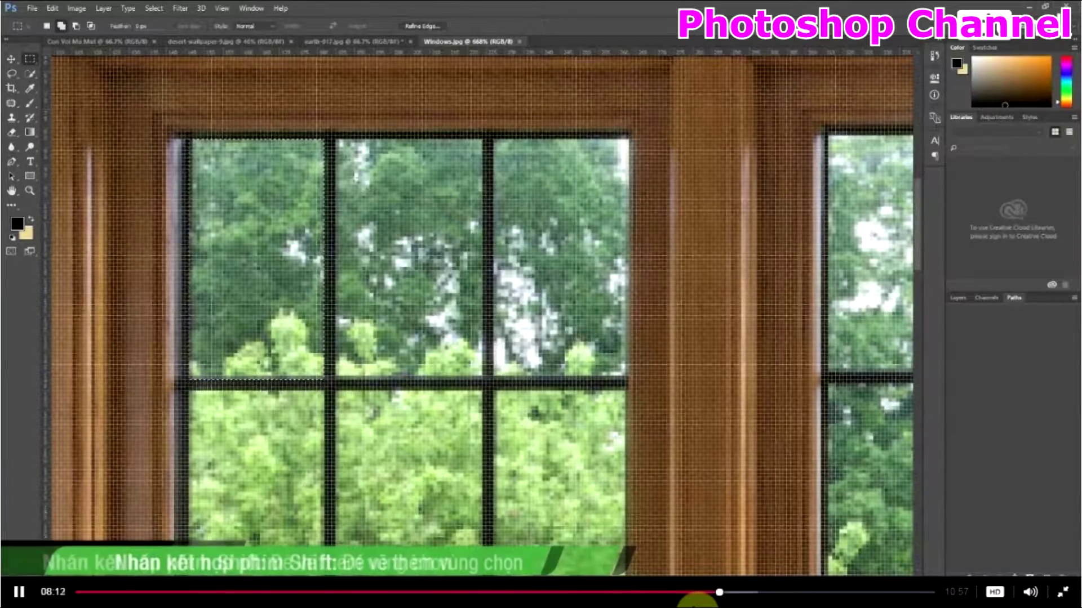
{"action": "left_click_drag", "start_coordinate": [340, 143], "coordinate": [493, 351]}
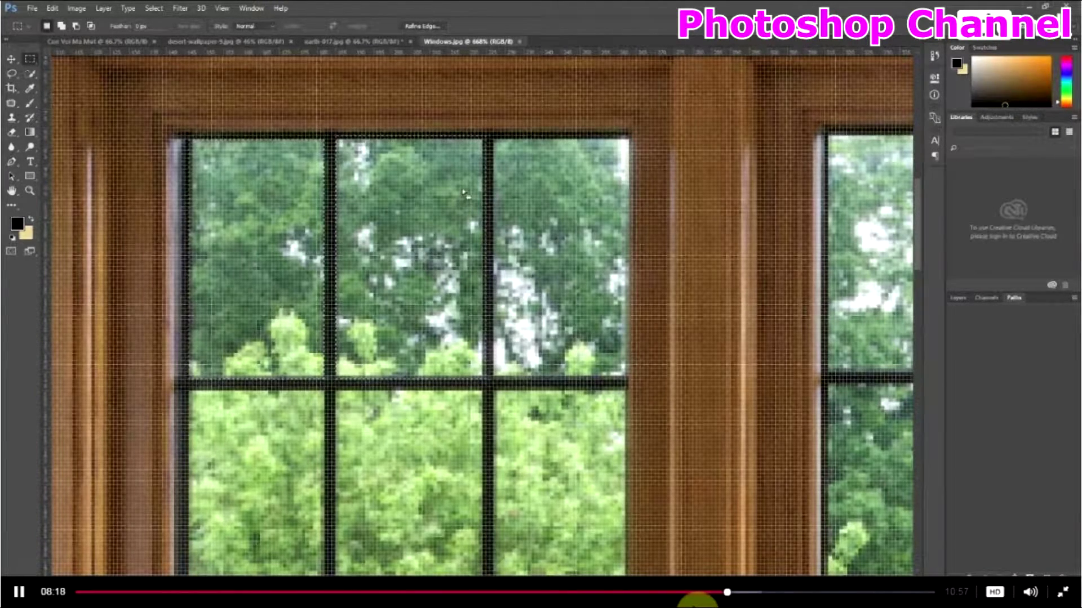
{"action": "left_click", "coordinate": [53, 8]}
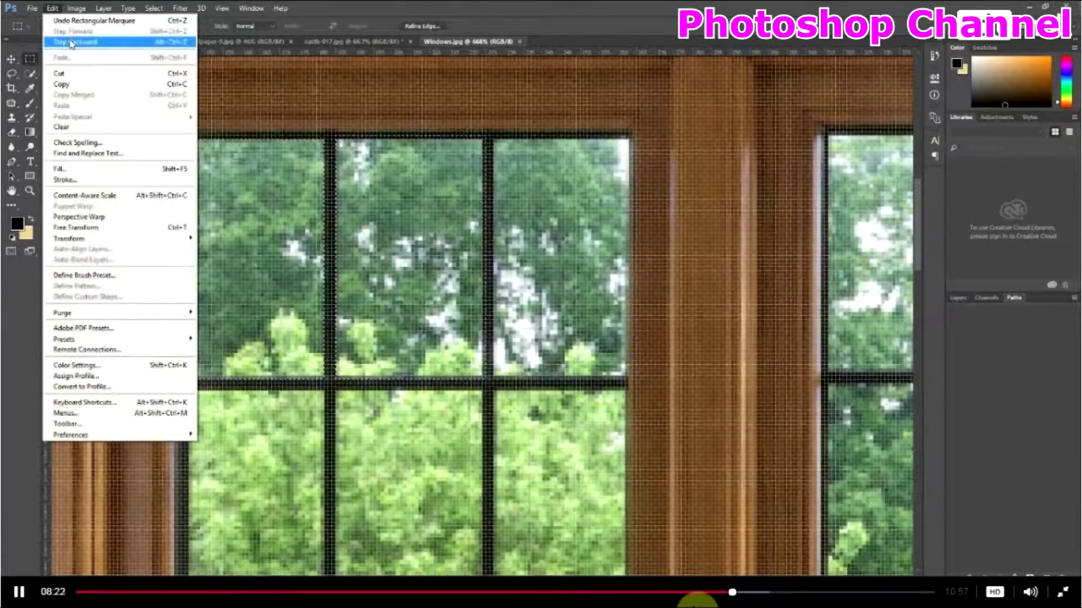
{"action": "left_click", "coordinate": [72, 43]}
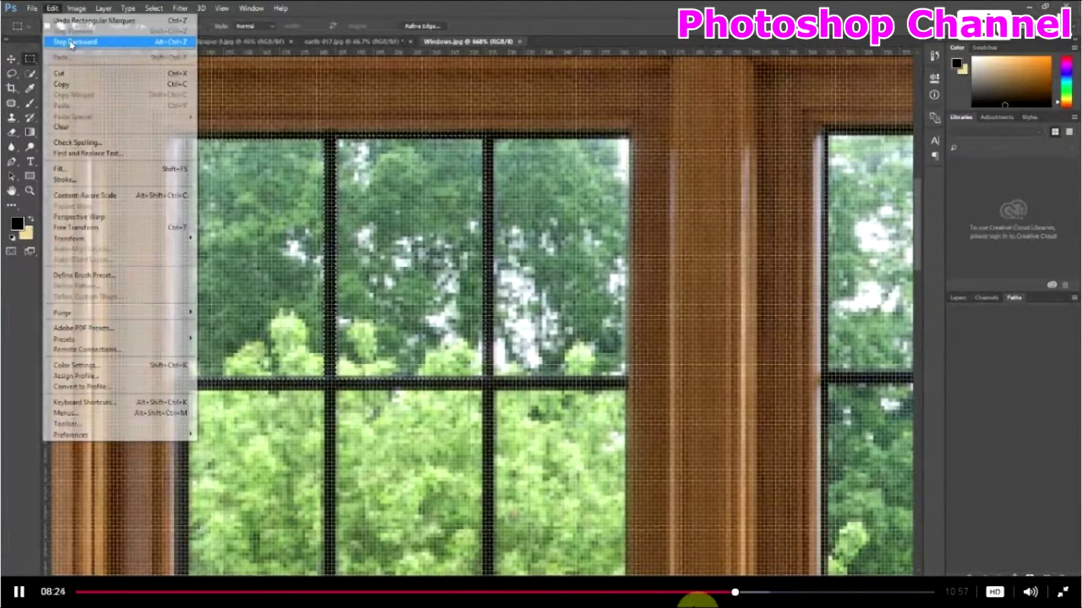
Add the middle and right panes of the leftmost window's top row to the rectangular selection.
{"action": "key", "text": "shift"}
{"action": "left_click_drag", "start_coordinate": [413, 214], "coordinate": [484, 378]}
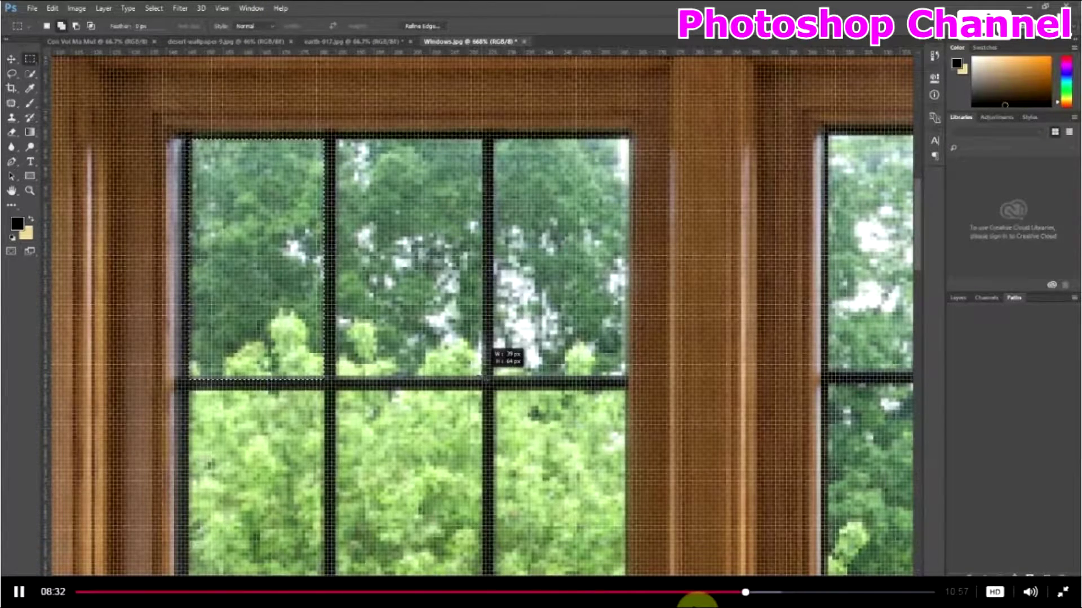
{"action": "left_click_drag", "start_coordinate": [485, 379], "coordinate": [485, 379]}
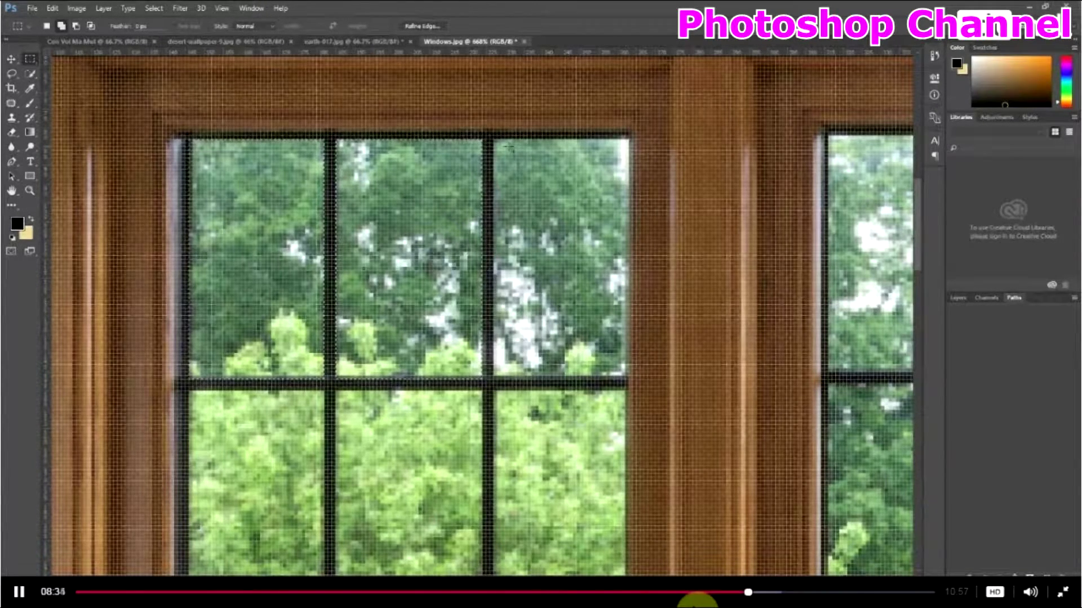
{"action": "left_click_drag", "start_coordinate": [494, 141], "coordinate": [624, 370]}
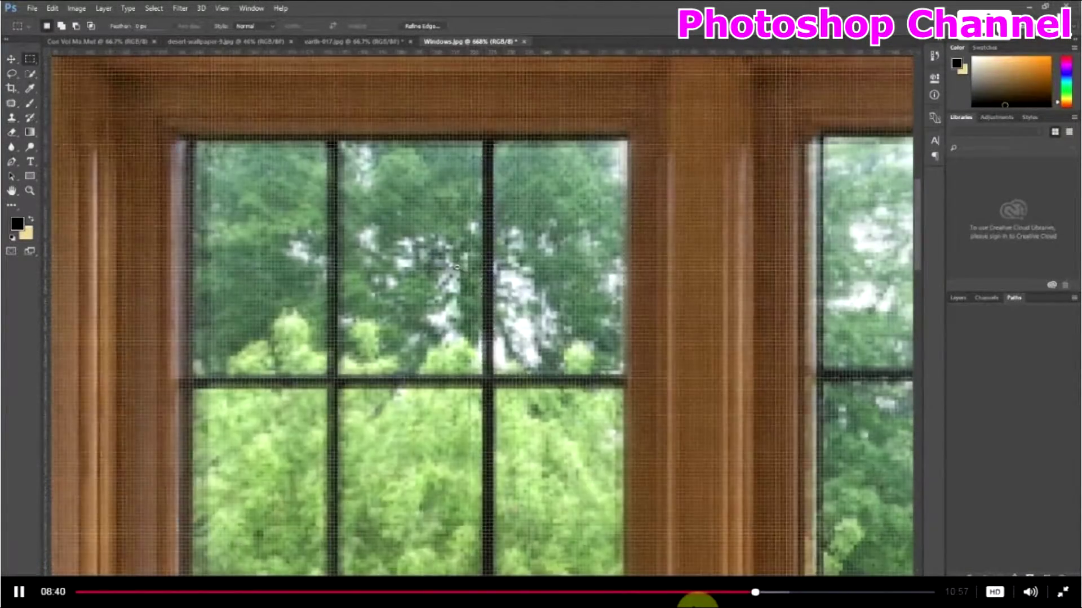
Preview a Hue/Saturation hue shift toward orange on the three selected top-row panes and discard it.
{"action": "scroll", "coordinate": [457, 267], "scroll_direction": "down", "scroll_amount": 5}
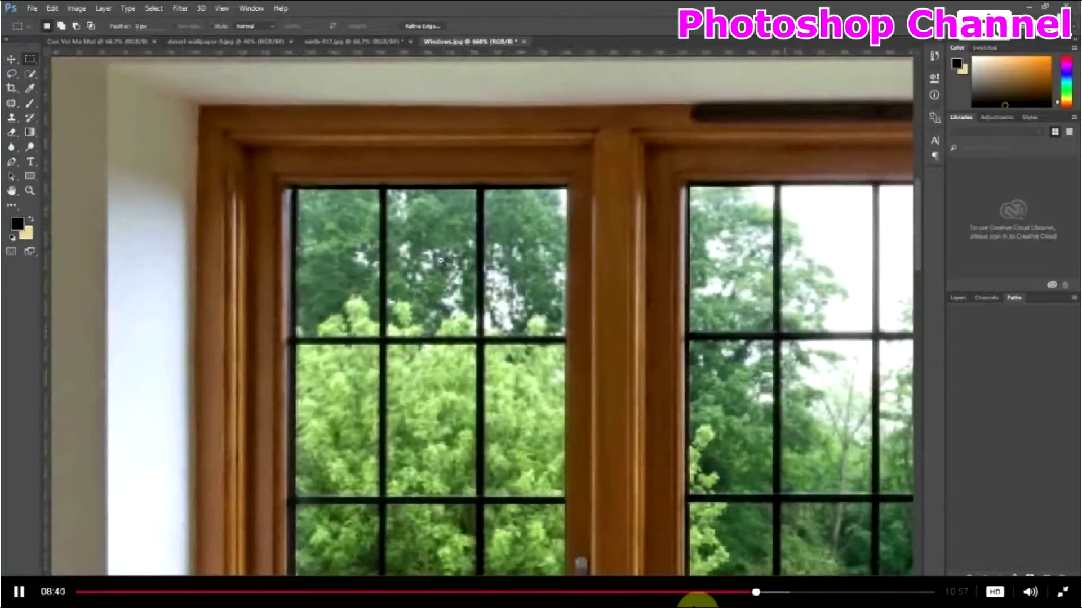
{"action": "scroll", "coordinate": [505, 248], "scroll_direction": "up", "scroll_amount": 4}
{"action": "scroll", "coordinate": [504, 248], "scroll_direction": "down", "scroll_amount": 3}
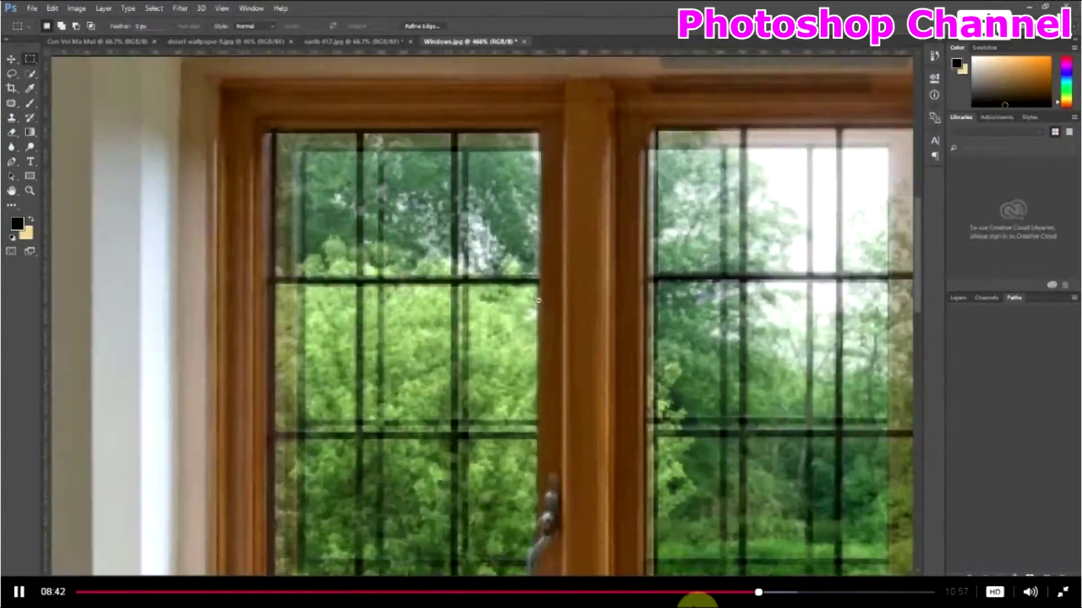
{"action": "scroll", "coordinate": [564, 330], "scroll_direction": "up", "scroll_amount": 2}
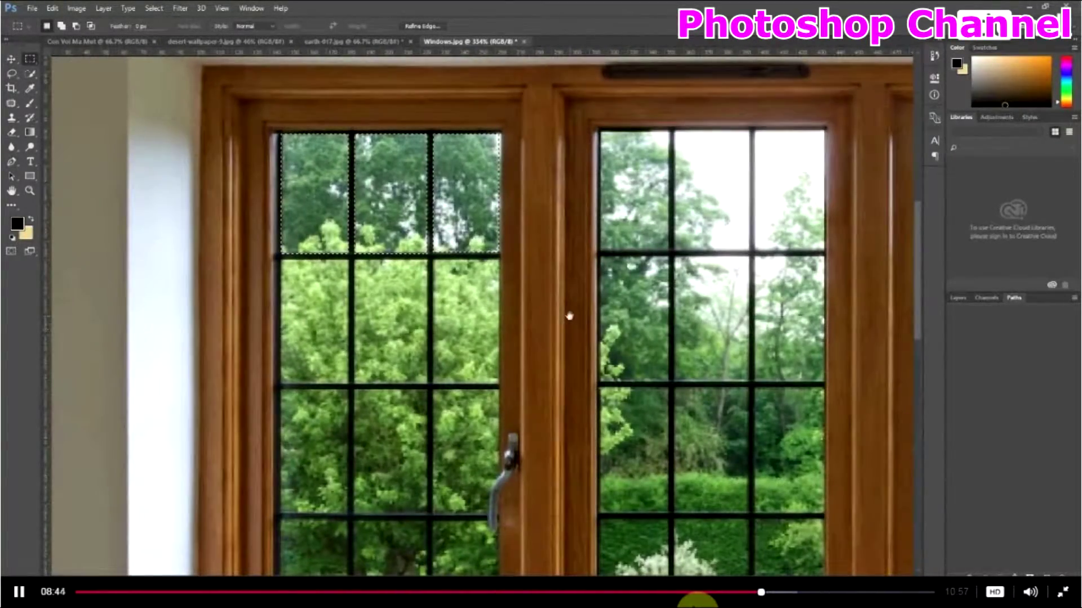
{"action": "key", "text": "ctrl+u"}
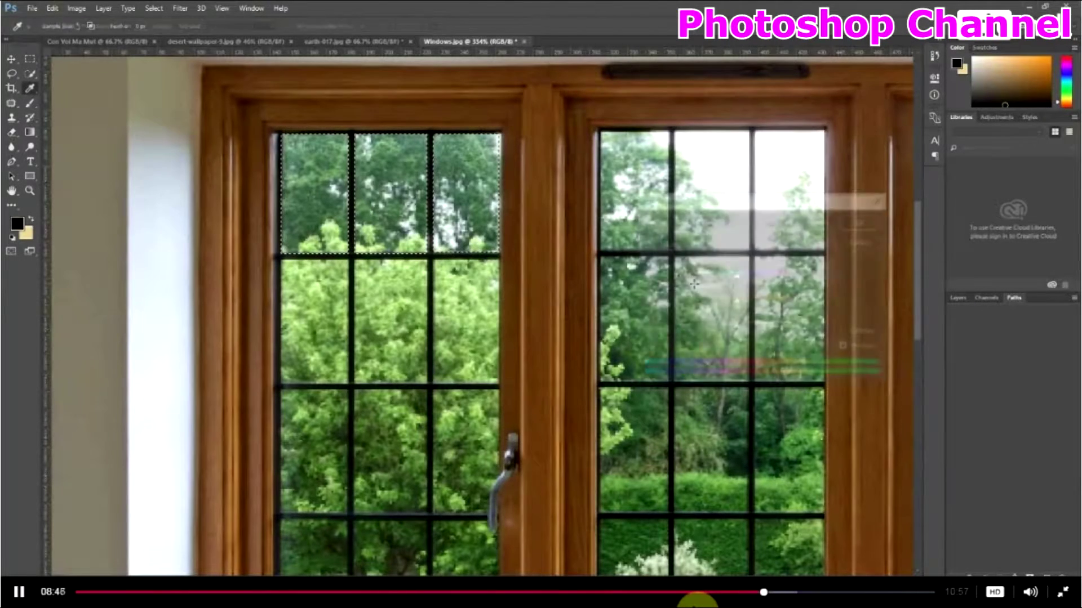
{"action": "left_click_drag", "start_coordinate": [737, 276], "coordinate": [715, 276]}
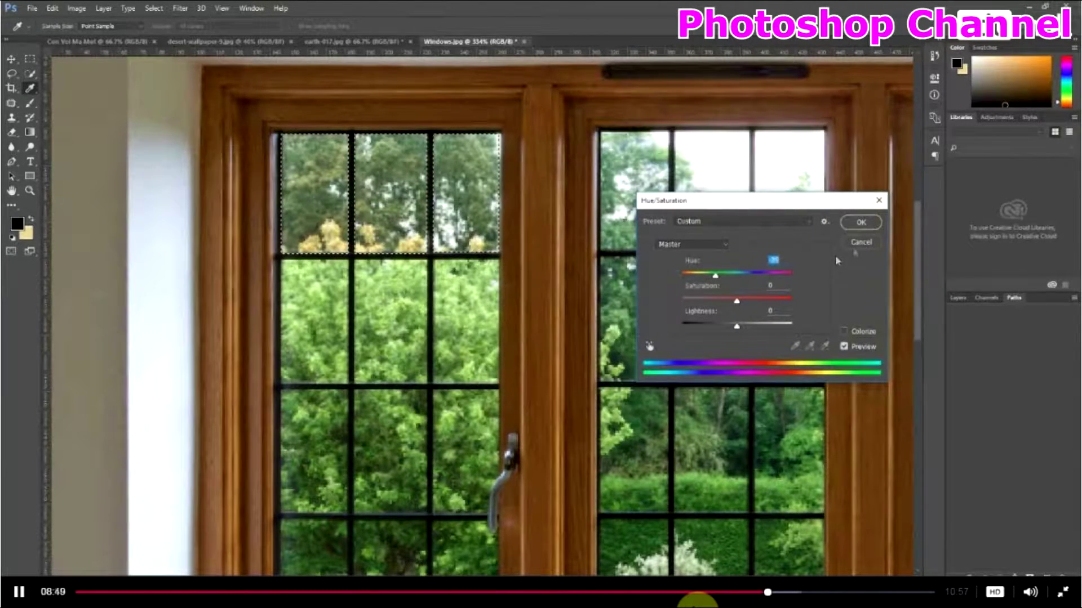
{"action": "left_click", "coordinate": [861, 242]}
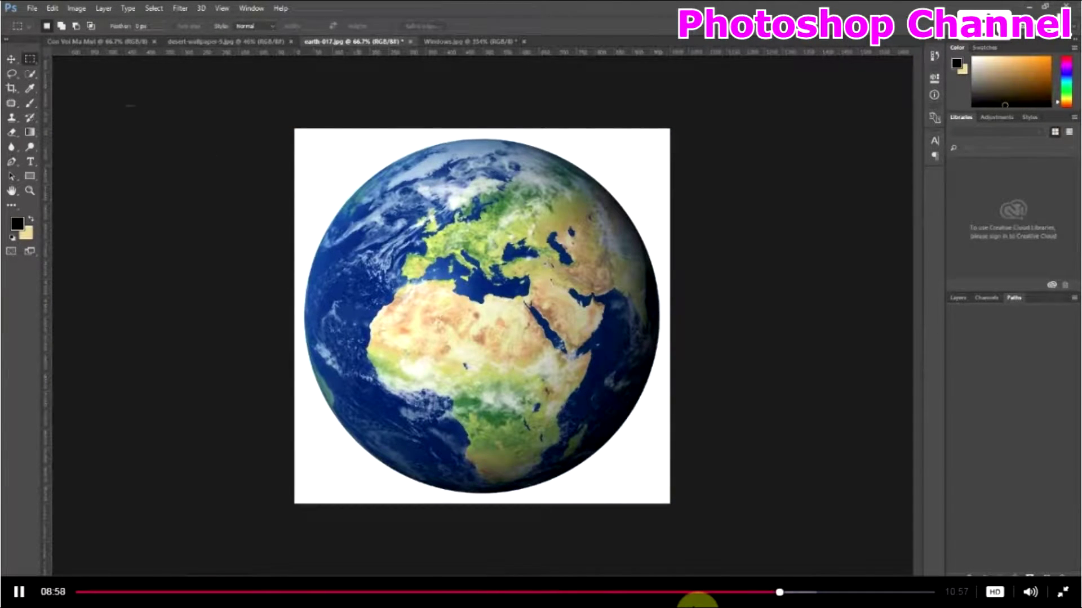
Select the globe in earth-017.jpg with a circular selection using the Elliptical Marquee tool.
{"action": "right_click", "coordinate": [29, 59]}
{"action": "left_click", "coordinate": [90, 71]}
{"action": "left_click_drag", "start_coordinate": [307, 140], "coordinate": [657, 513]}
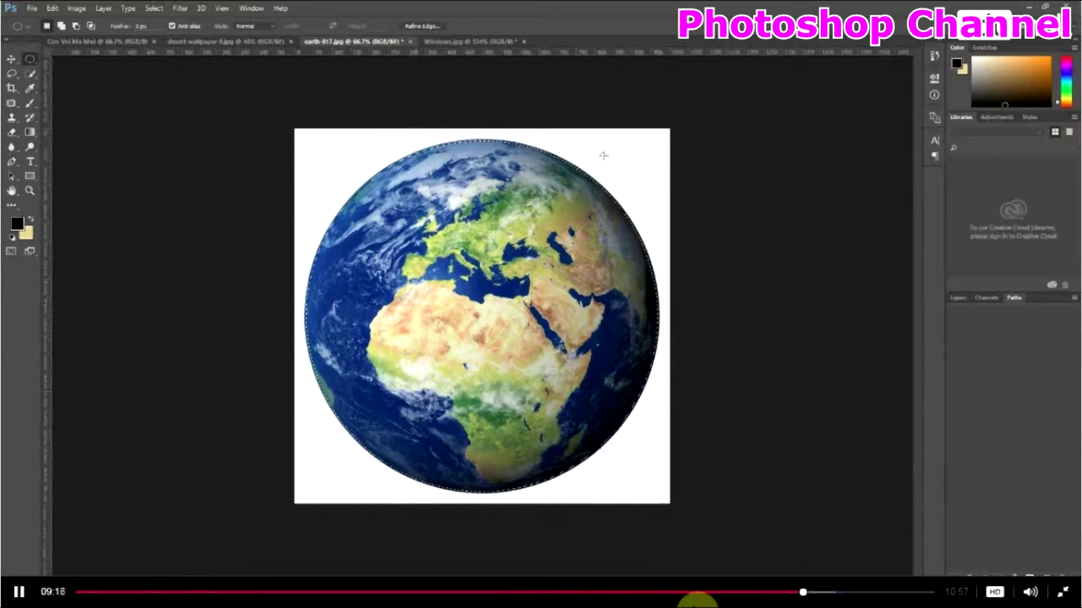
{"action": "key", "text": "shift"}
Check the blank Con Voi Ma Mut document and return to desert-wallpaper-9.jpg.
{"action": "left_click", "coordinate": [203, 44]}
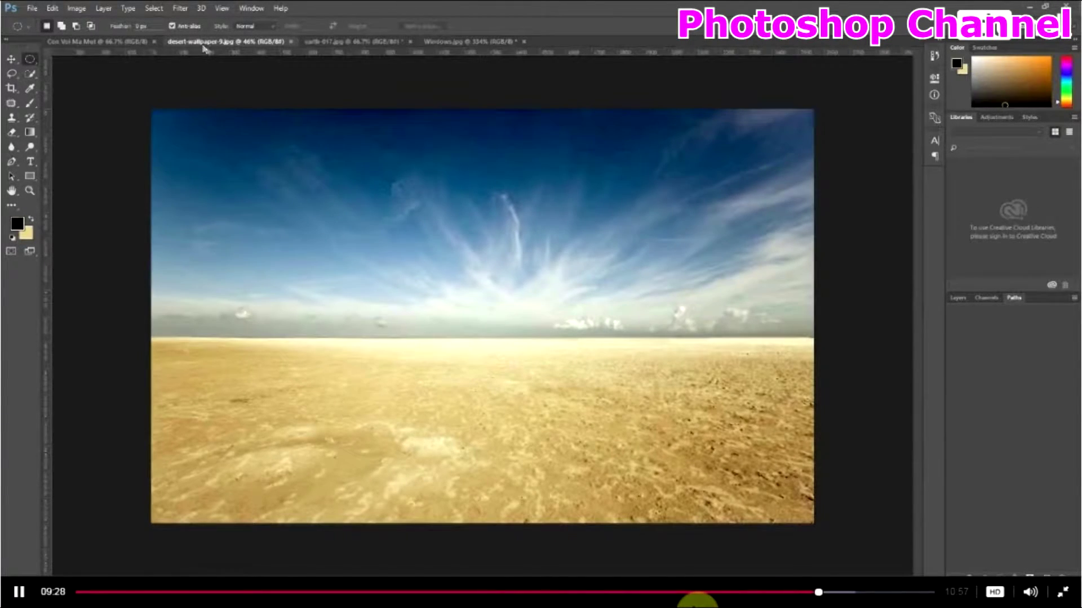
{"action": "left_click", "coordinate": [102, 42]}
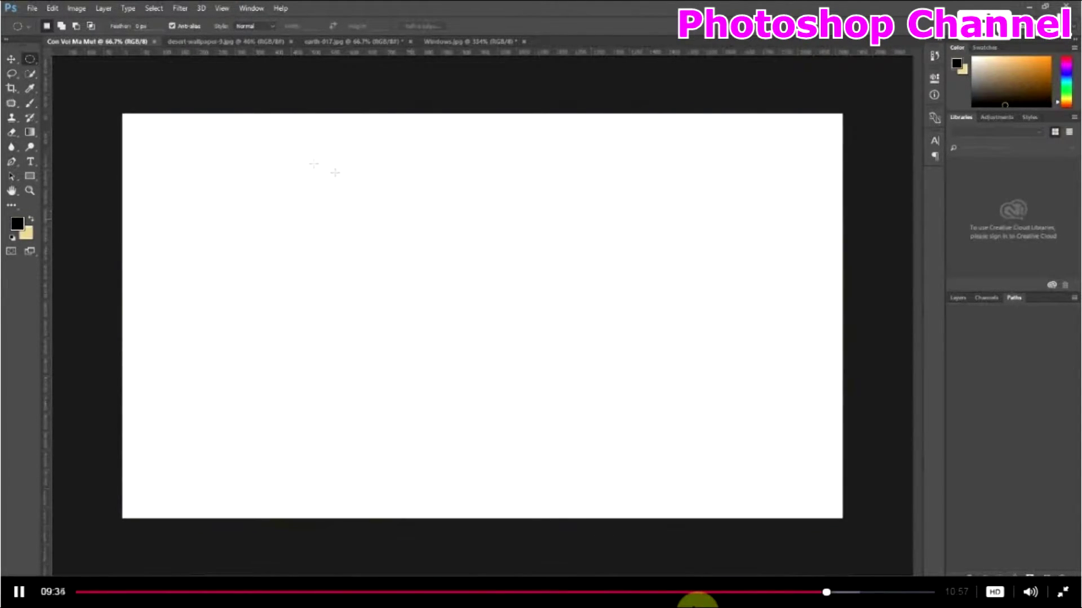
{"action": "left_click", "coordinate": [197, 42]}
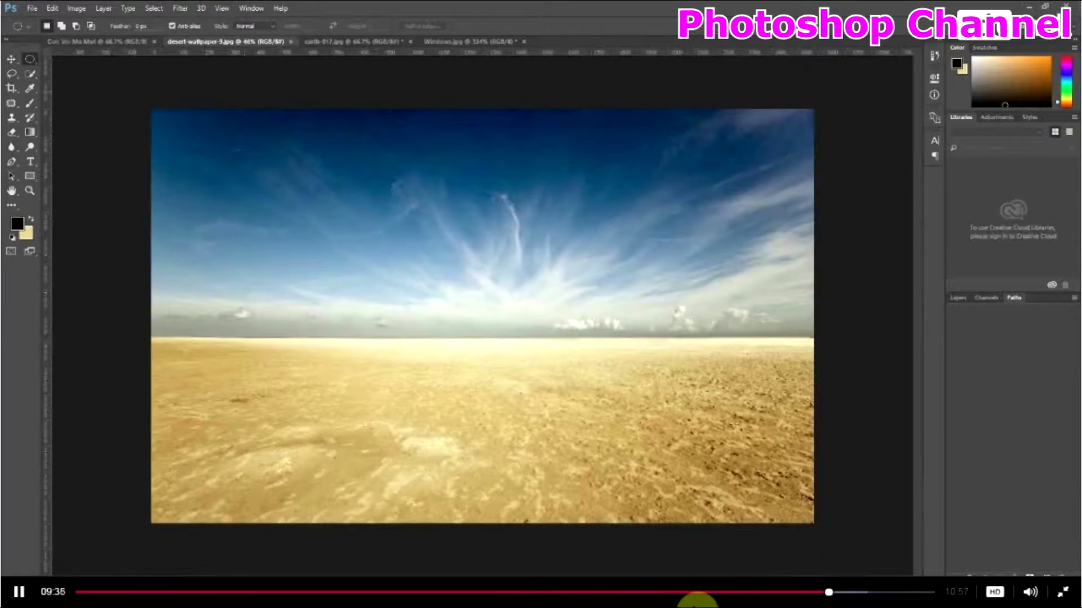
Outline the whole desert image with the Rectangular Marquee tool, and clear that selection.
{"action": "right_click", "coordinate": [30, 59]}
{"action": "left_click", "coordinate": [84, 60]}
{"action": "left_click_drag", "start_coordinate": [151, 109], "coordinate": [816, 551]}
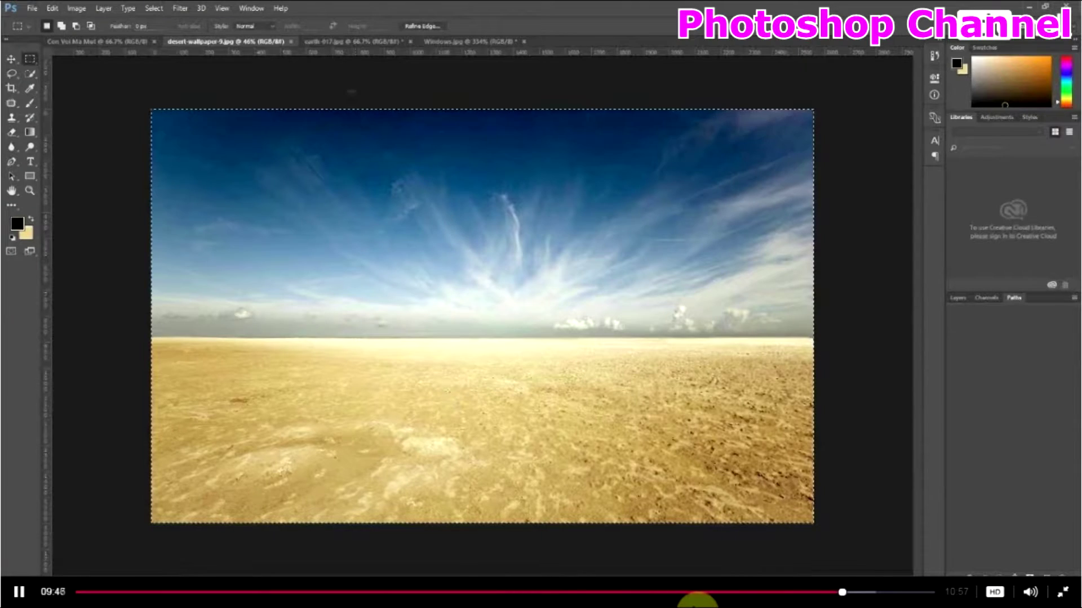
{"action": "key", "text": "ctrl+d"}
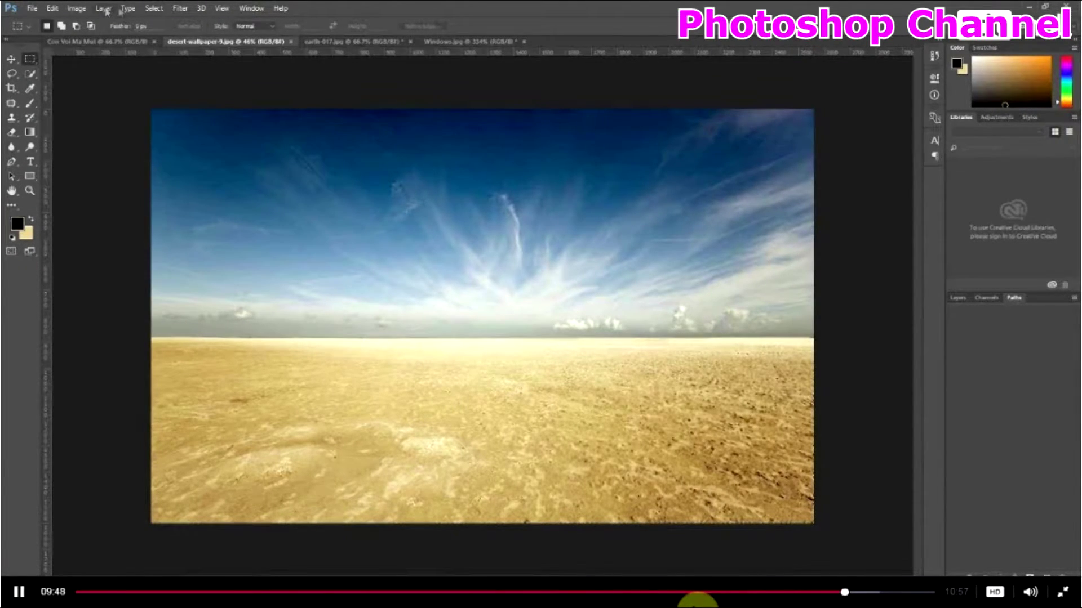
Select the entire desert image with the Select All command and copy it.
{"action": "left_click", "coordinate": [151, 9]}
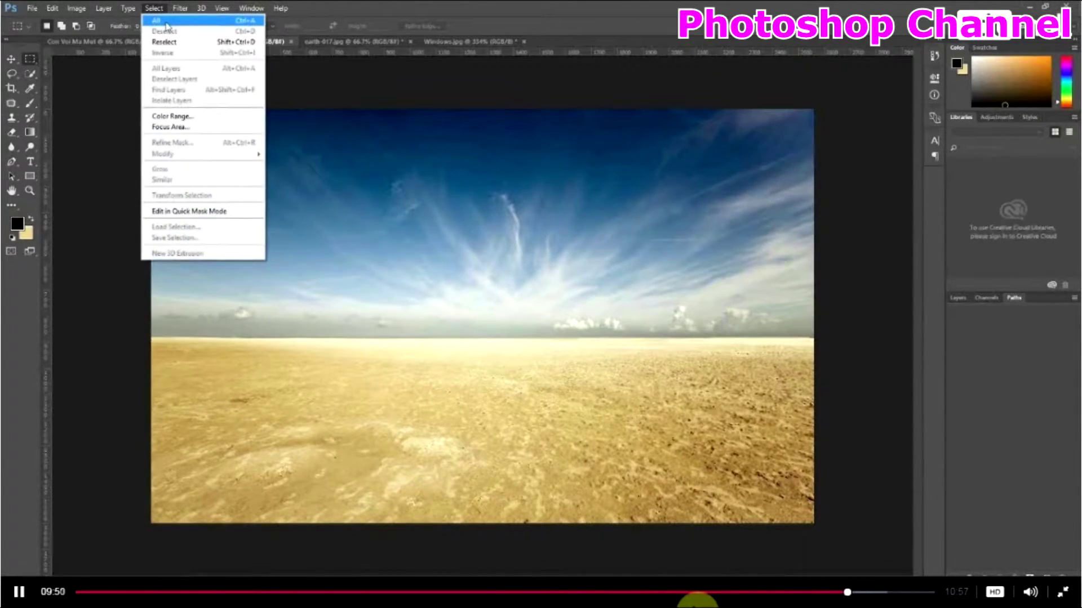
{"action": "left_click", "coordinate": [166, 23]}
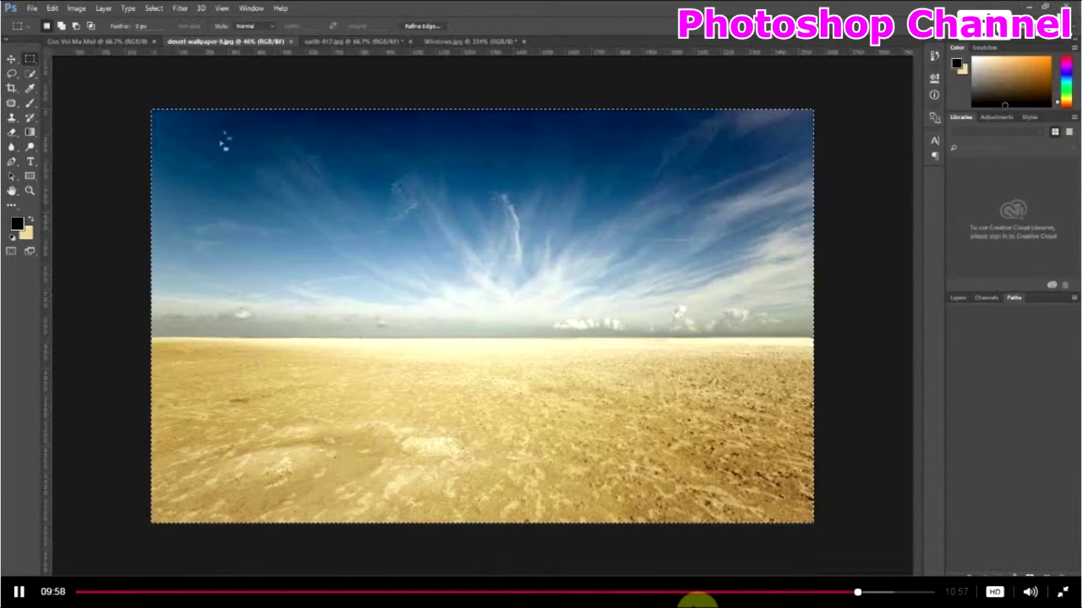
{"action": "left_click", "coordinate": [52, 8]}
{"action": "left_click", "coordinate": [79, 86]}
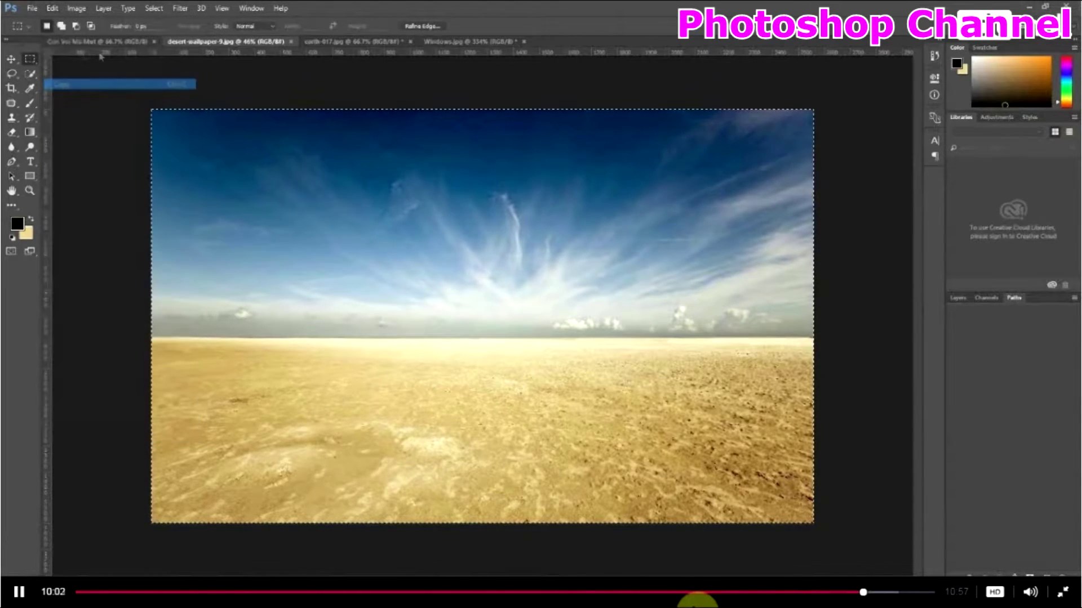
Paste the copied desert image into the Con Voi Ma Mut document.
{"action": "left_click", "coordinate": [111, 42]}
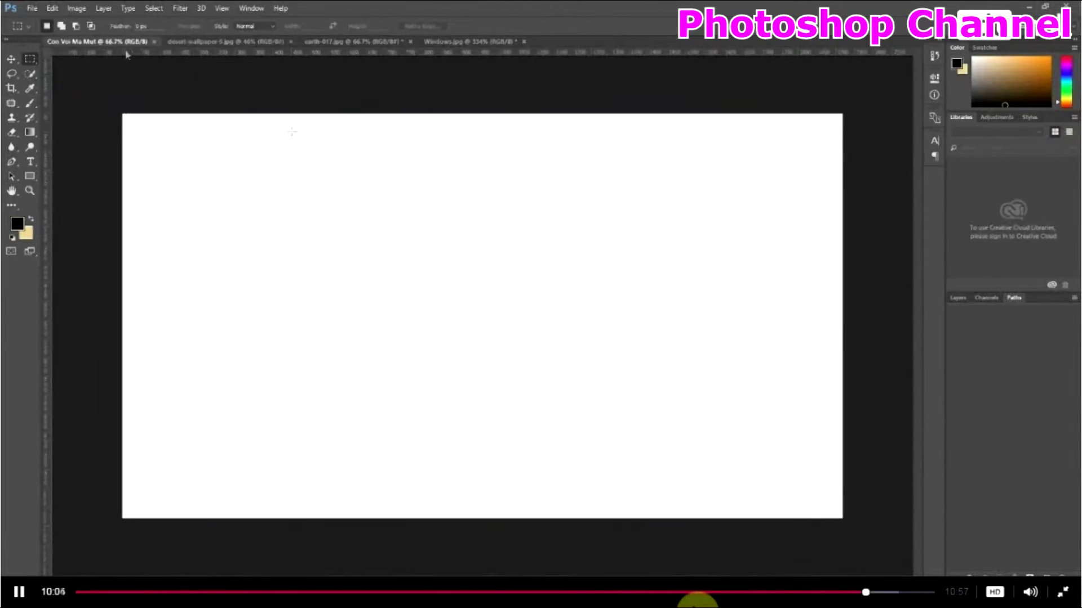
{"action": "left_click", "coordinate": [52, 8]}
{"action": "left_click", "coordinate": [80, 106]}
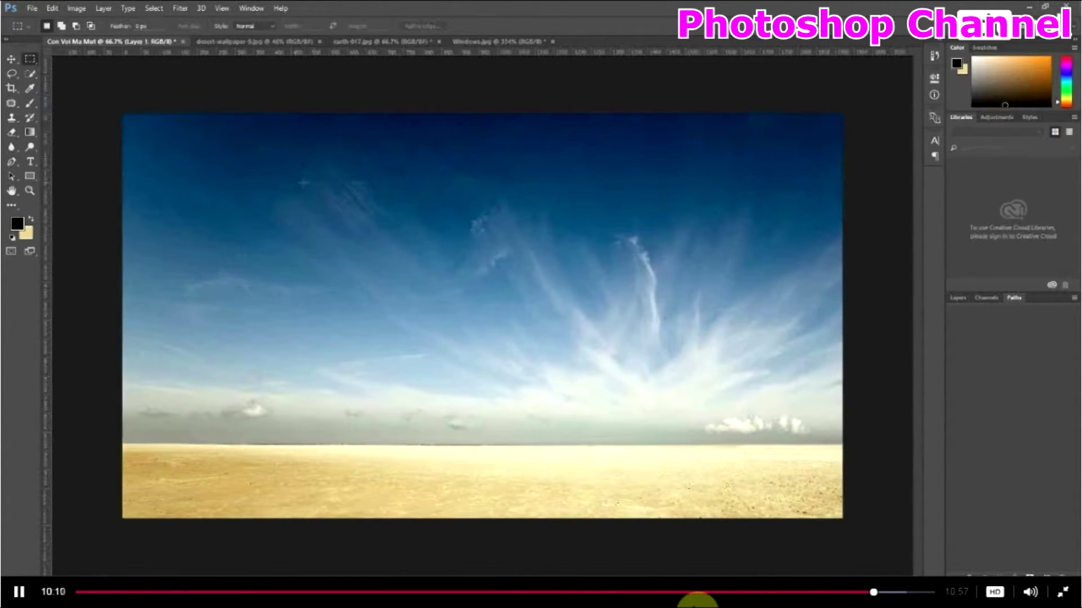
Copy the selected globe from earth-017.jpg and paste it over the desert image in the Con Voi Ma Mut document.
{"action": "left_click", "coordinate": [368, 43]}
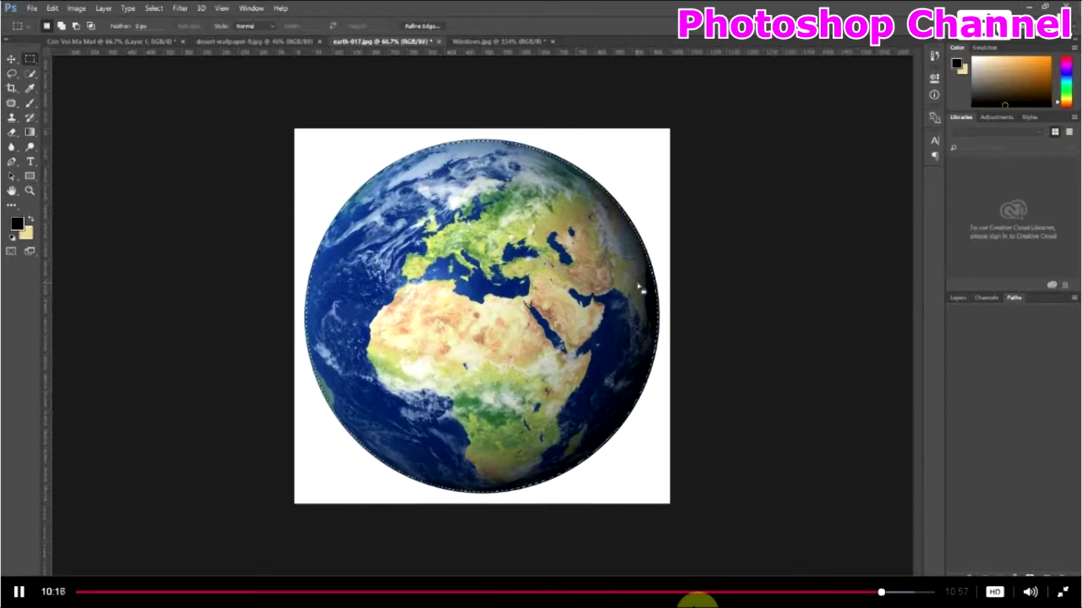
{"action": "left_click", "coordinate": [52, 8]}
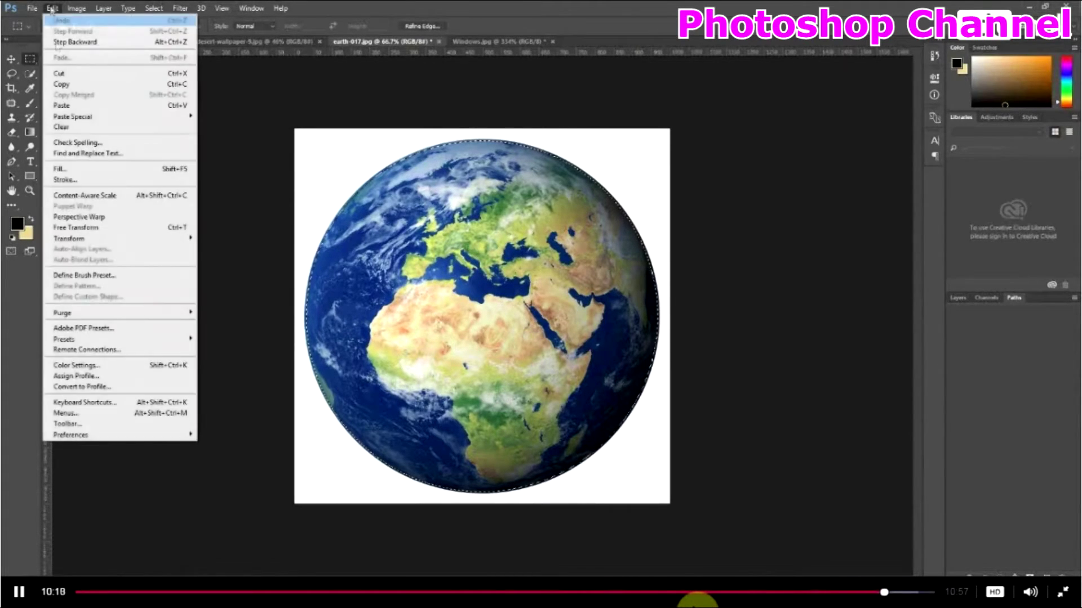
{"action": "left_click", "coordinate": [74, 85]}
{"action": "left_click", "coordinate": [98, 43]}
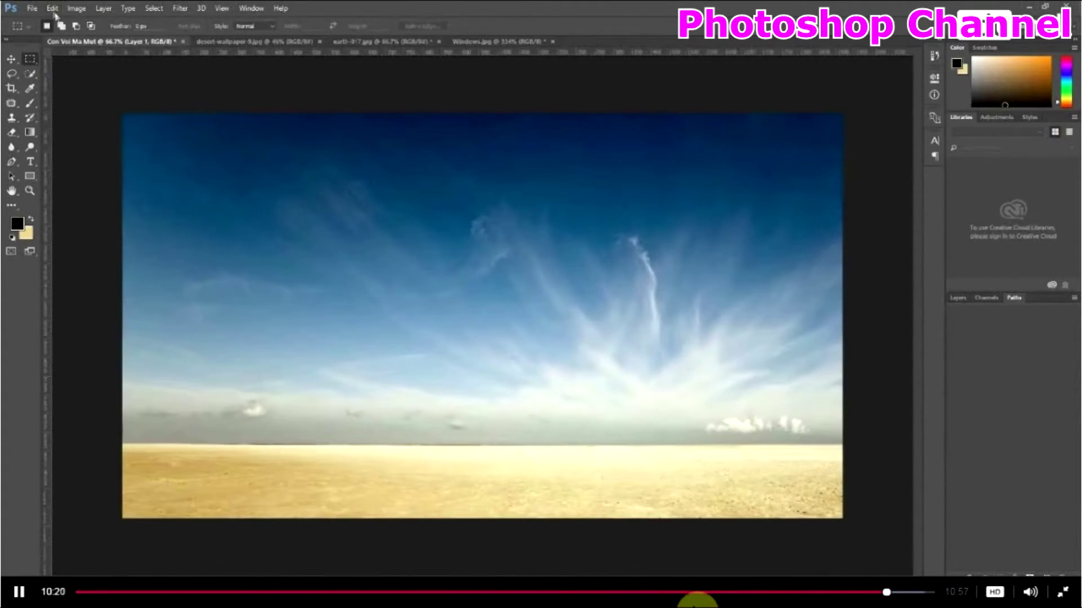
{"action": "left_click", "coordinate": [52, 8]}
{"action": "left_click", "coordinate": [79, 106]}
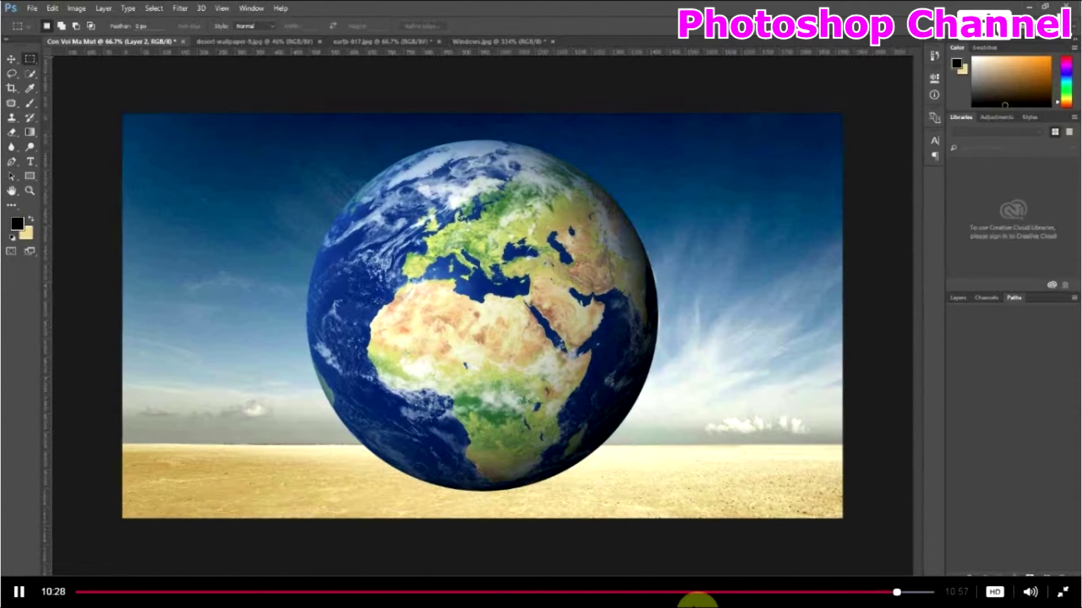
Look over the available marquee tool variants, and activate the Lasso tool after viewing its variants.
{"action": "right_click", "coordinate": [29, 66]}
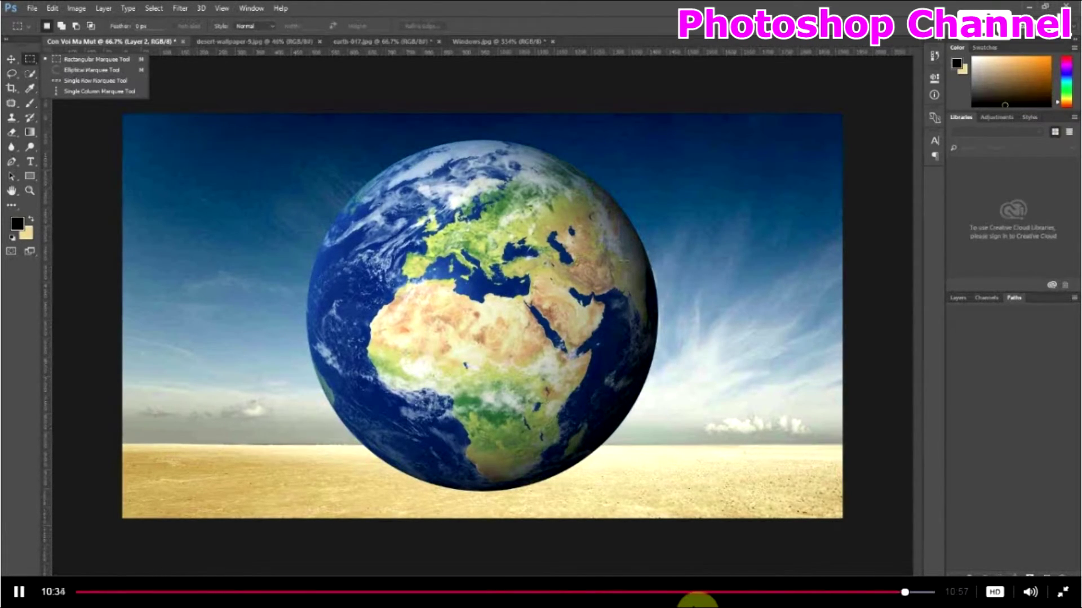
{"action": "key", "text": "Escape"}
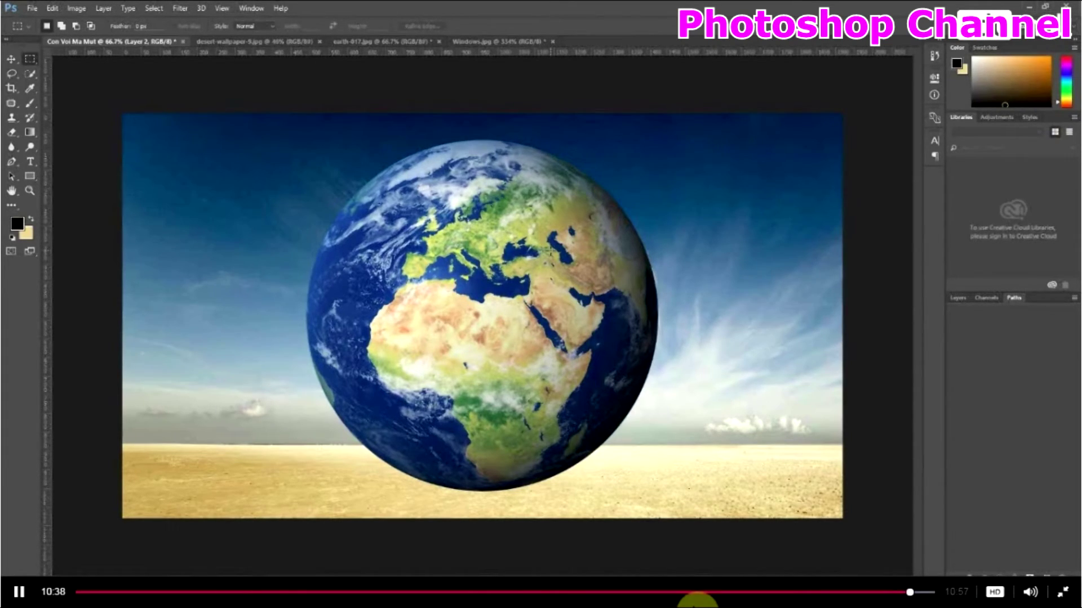
{"action": "left_click", "coordinate": [11, 73]}
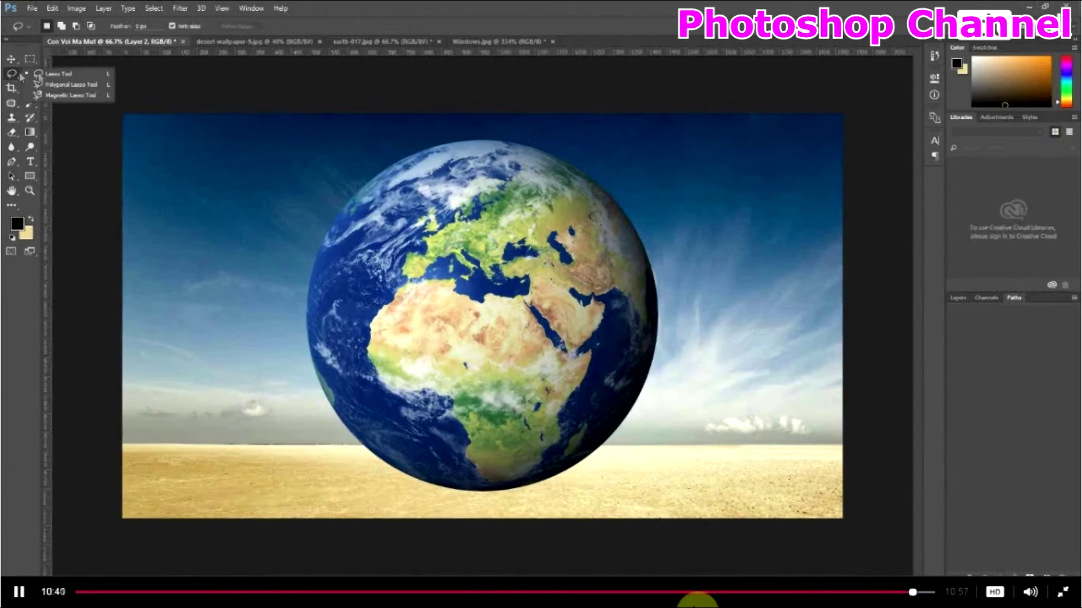
{"action": "left_click", "coordinate": [429, 238]}
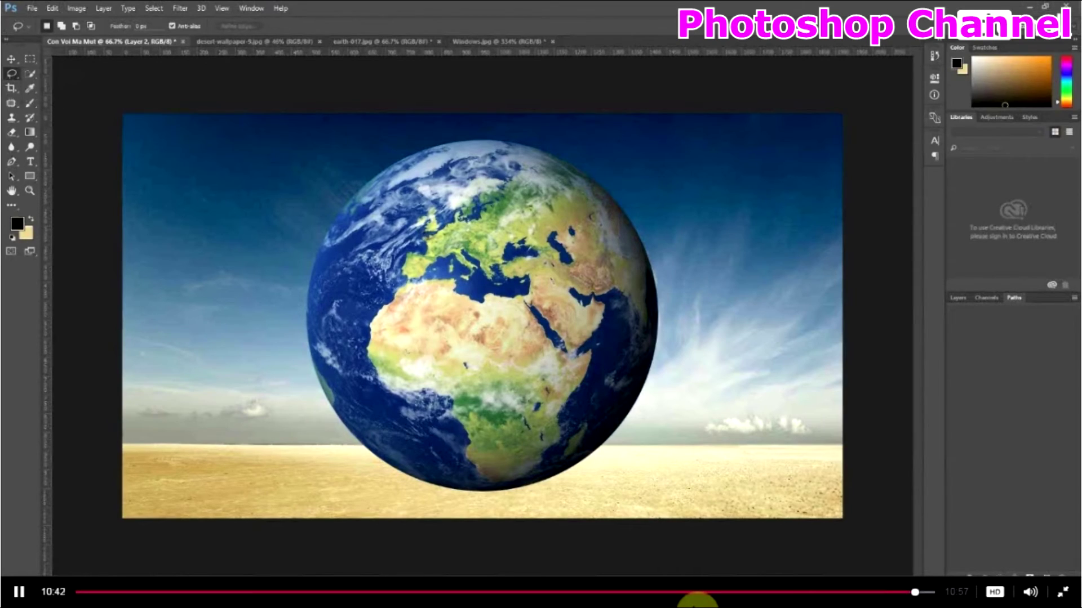